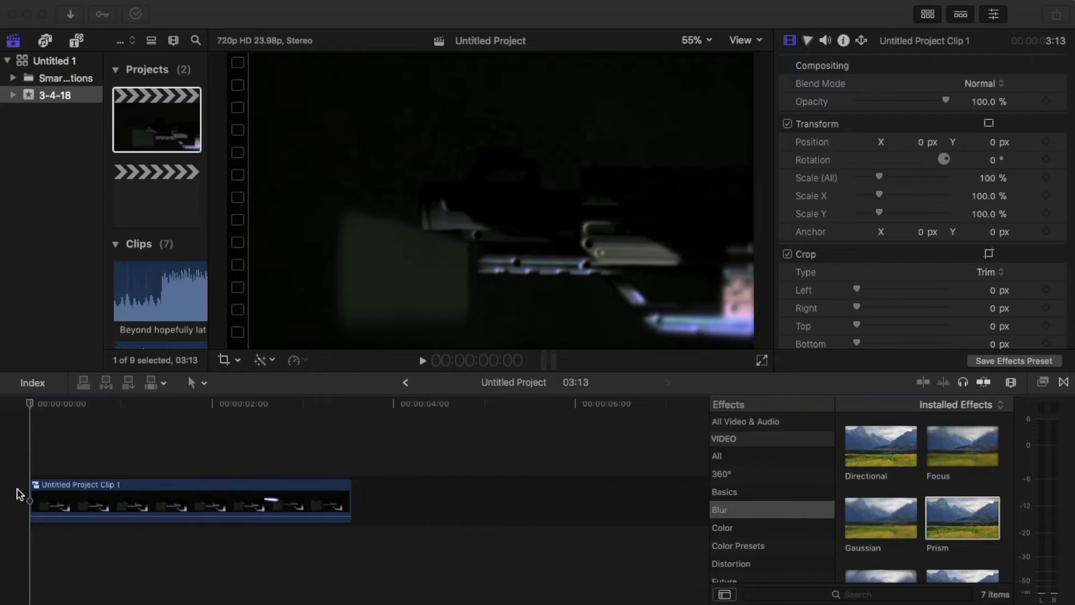
Step: Play the current project, then open the empty Untitled Project 1
click(20, 494)
key(space)
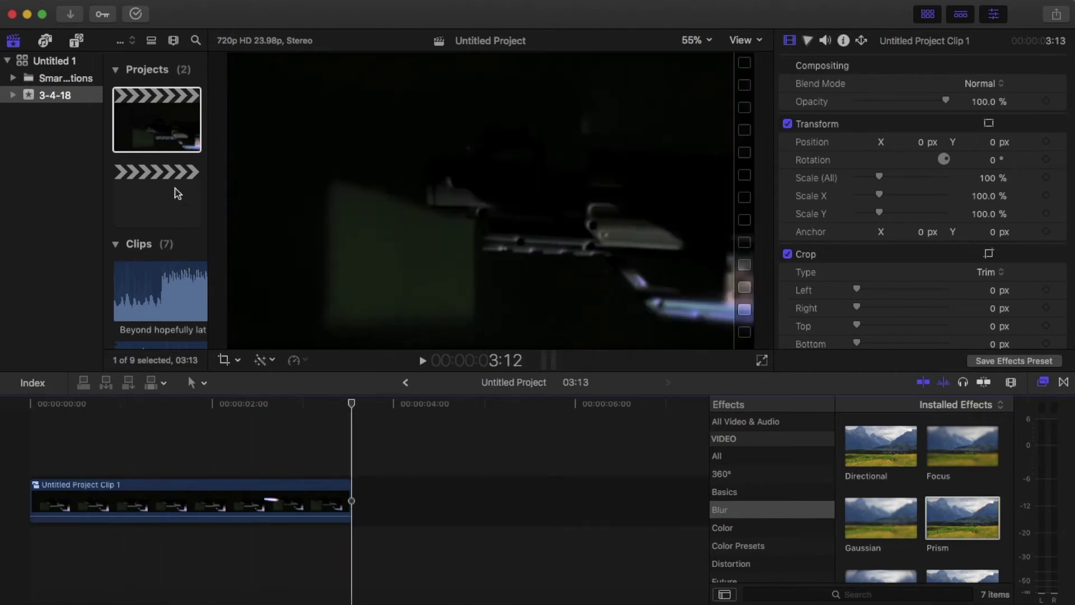
double_click(156, 196)
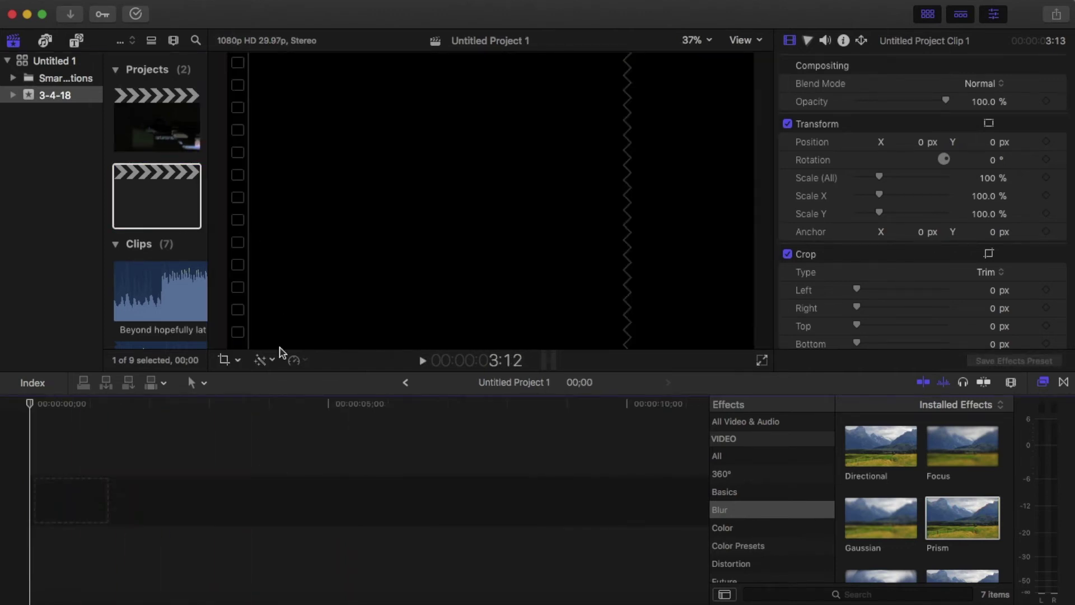
scroll(158, 266, down, 10)
scroll(158, 266, up, 5)
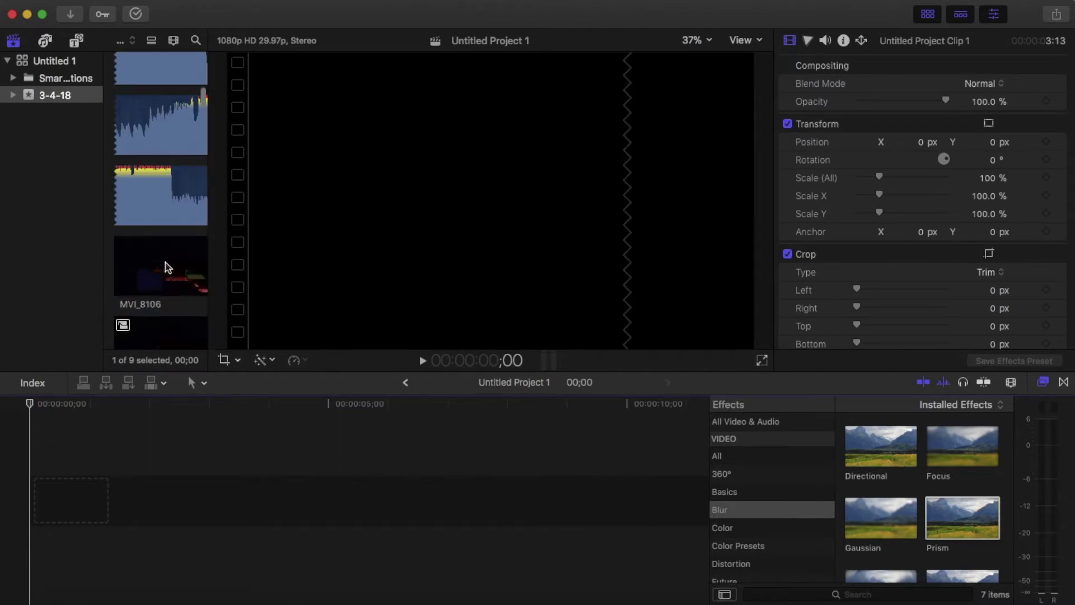
Step: Add the MVI_8106 clip to the empty timeline and lower its audio to -23 dB
click(158, 267)
drag(137, 303, 45, 523)
drag(48, 513, 57, 542)
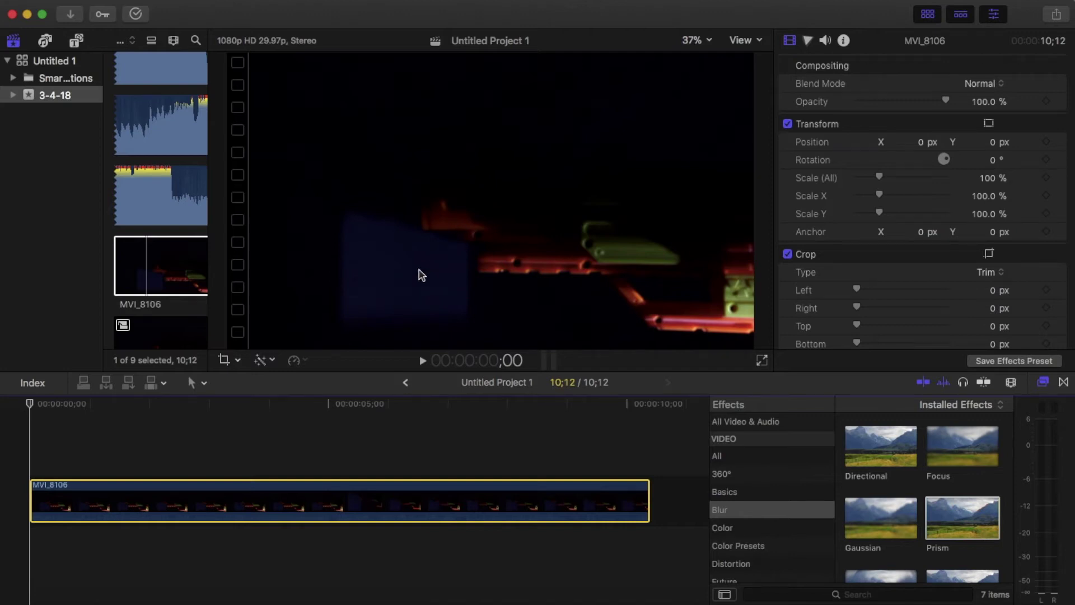
Step: Retime MVI_8106 to Fast 4x (400%), play it back, and return to the start
click(297, 363)
click(299, 364)
mouse_move(336, 387)
click(470, 399)
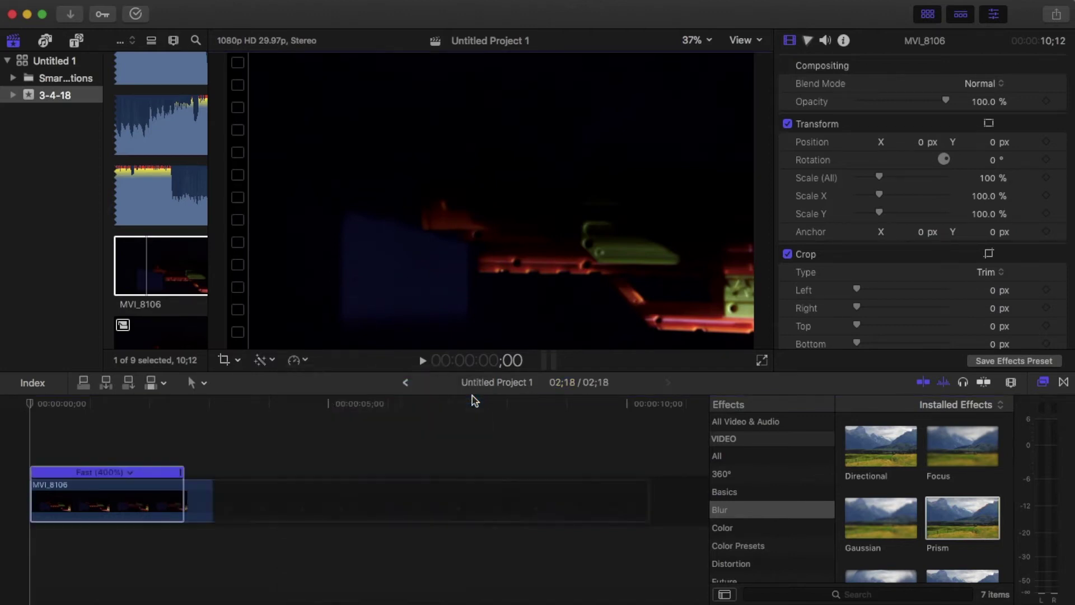
key(space)
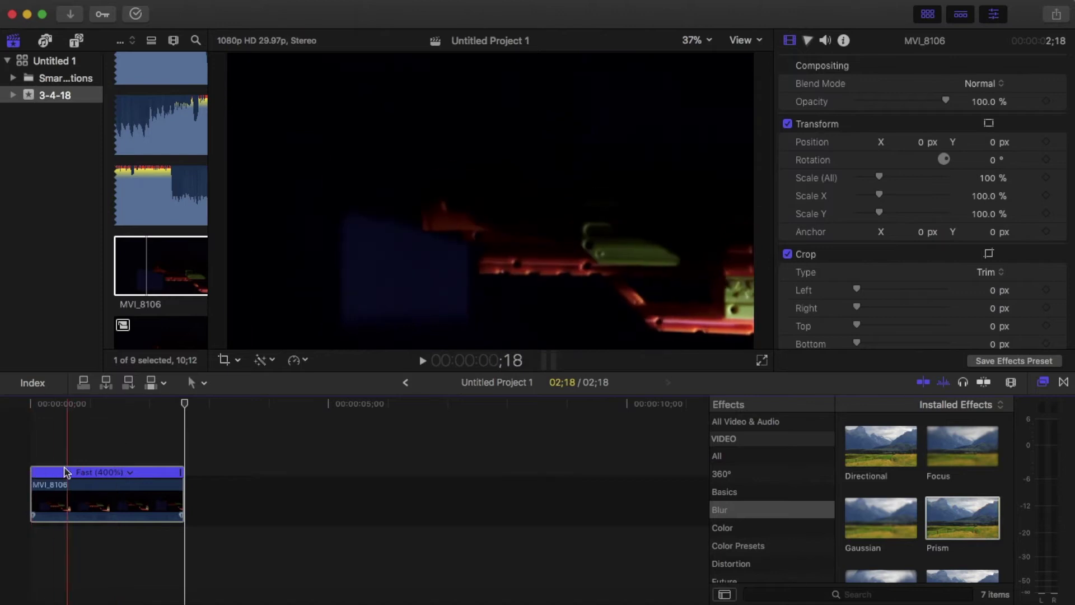
click(28, 475)
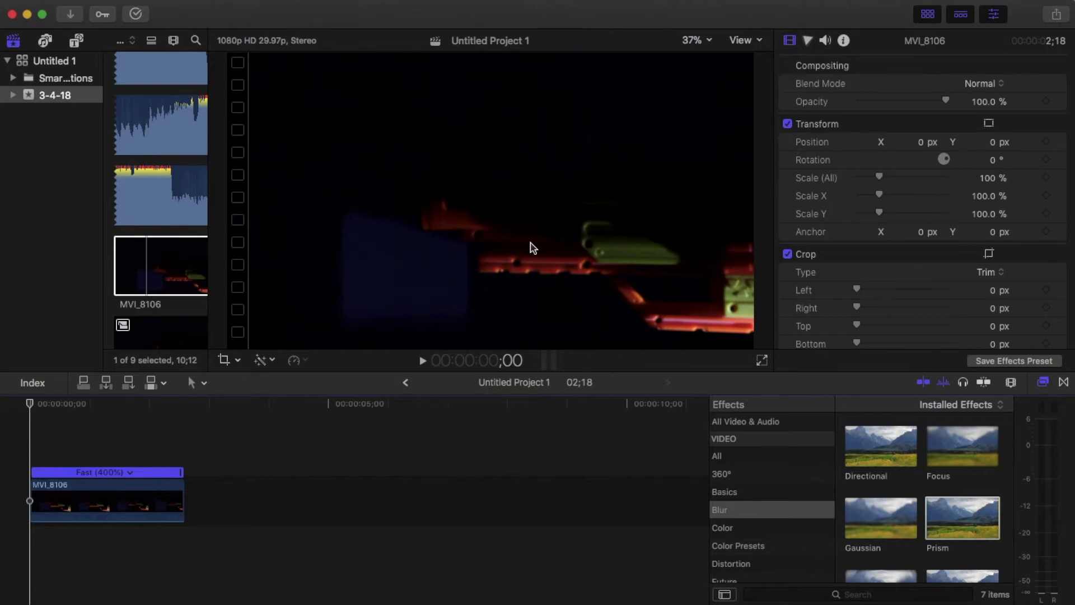
Step: Search generators for Nova and connect it above the gun clip
click(77, 41)
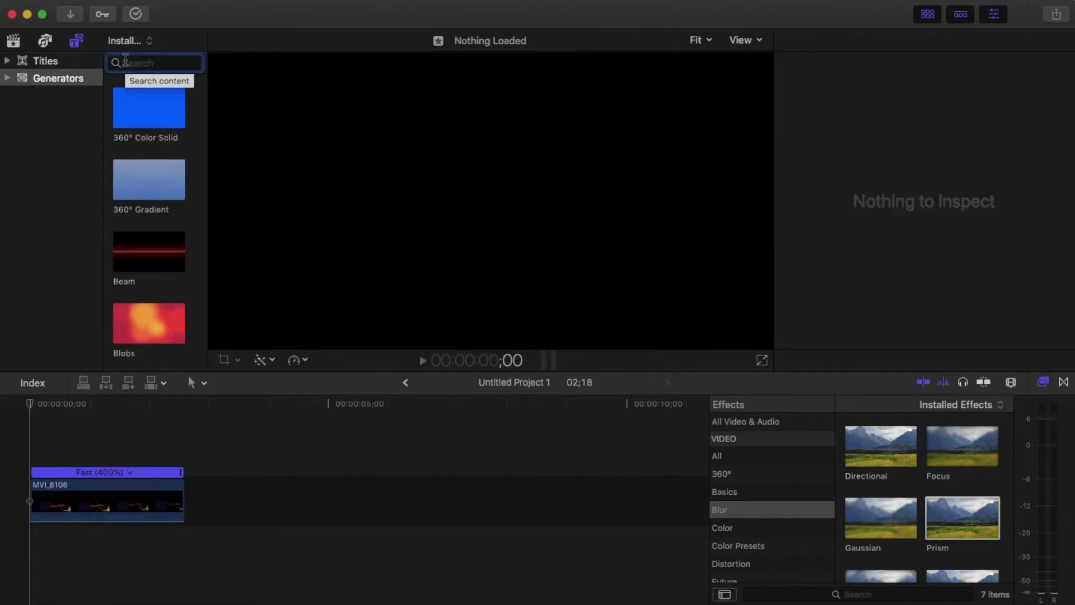
text(nova)
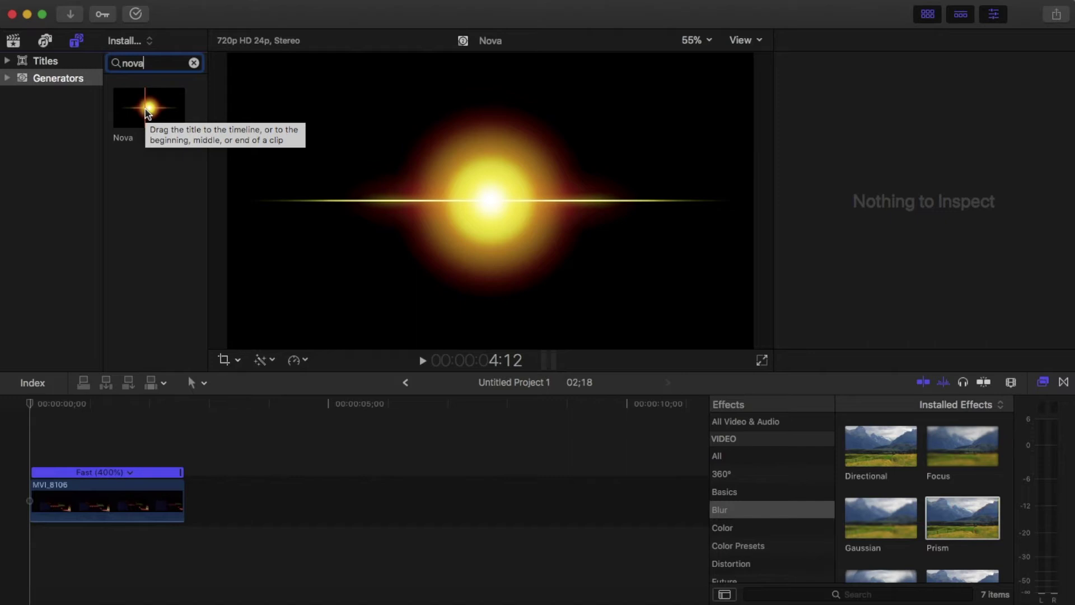
click(147, 112)
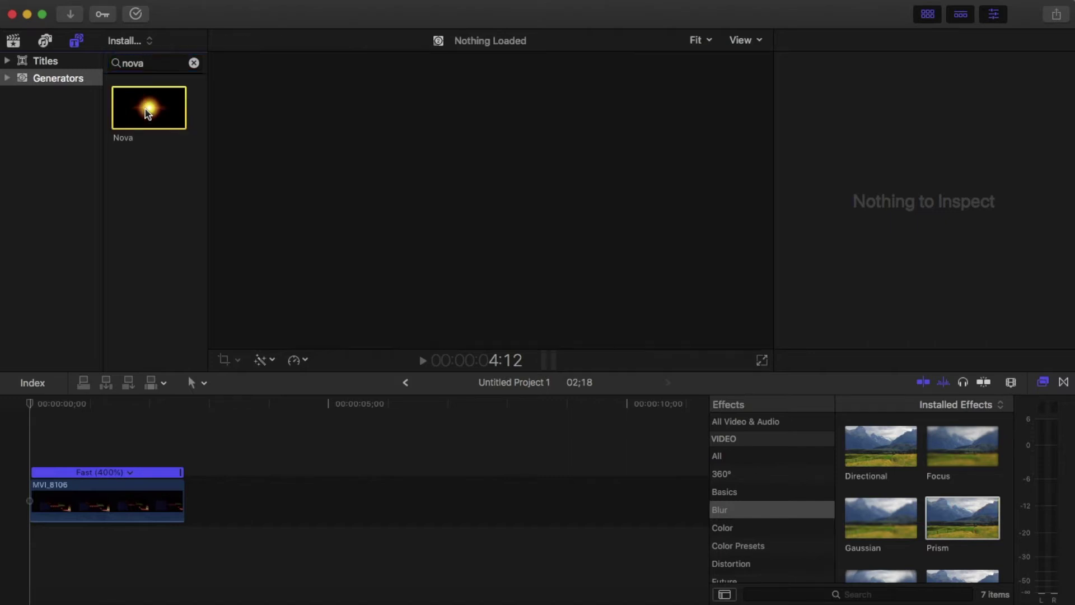
drag(153, 109, 107, 440)
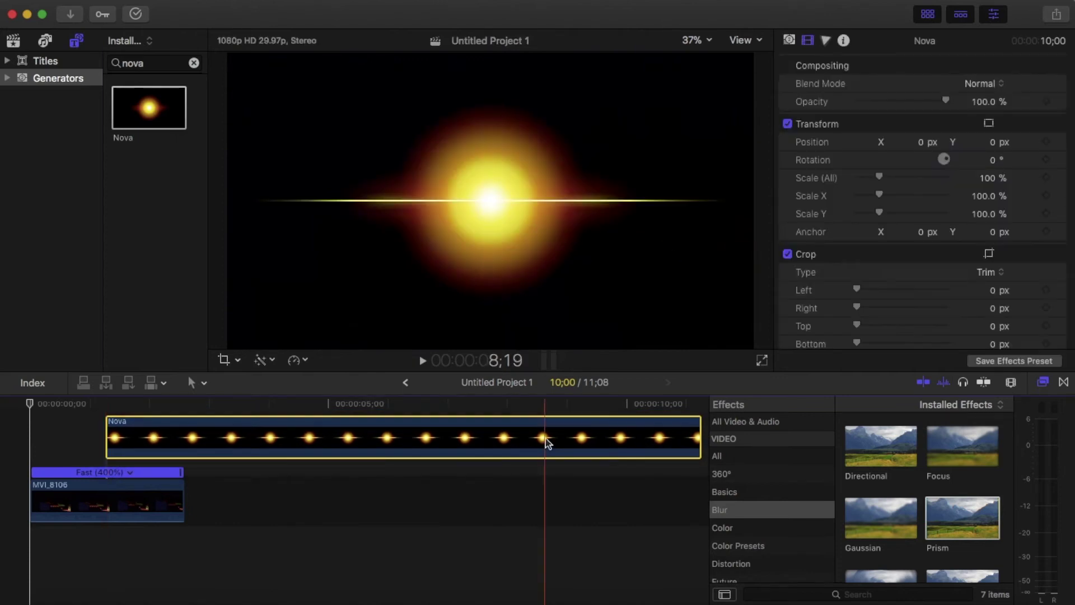
Step: Trim the Nova flare to 00;17, preview it from the start, and select it
drag(699, 437, 144, 495)
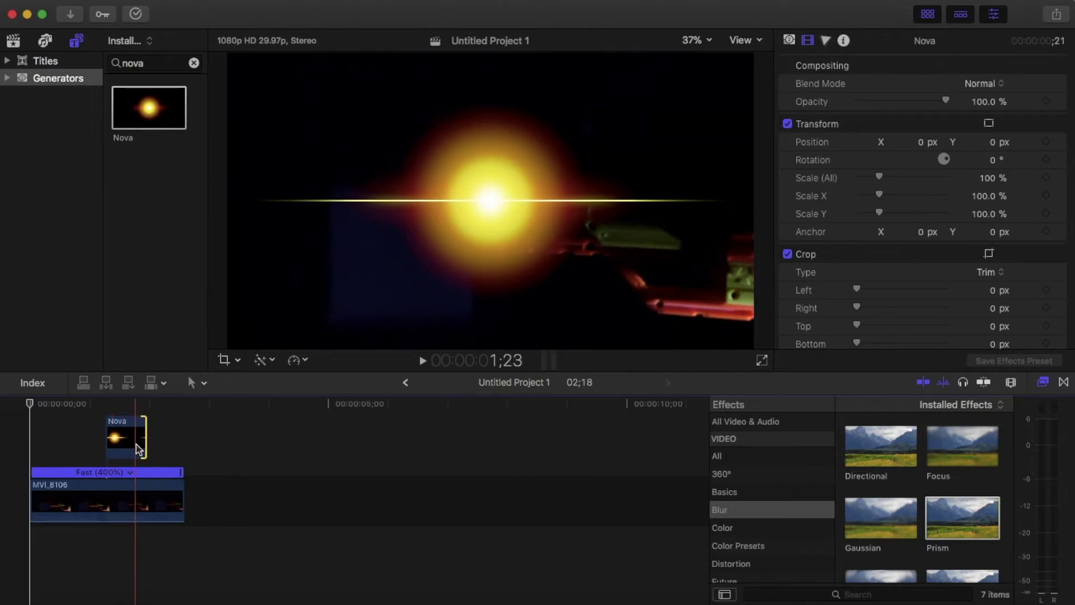
drag(144, 446, 136, 447)
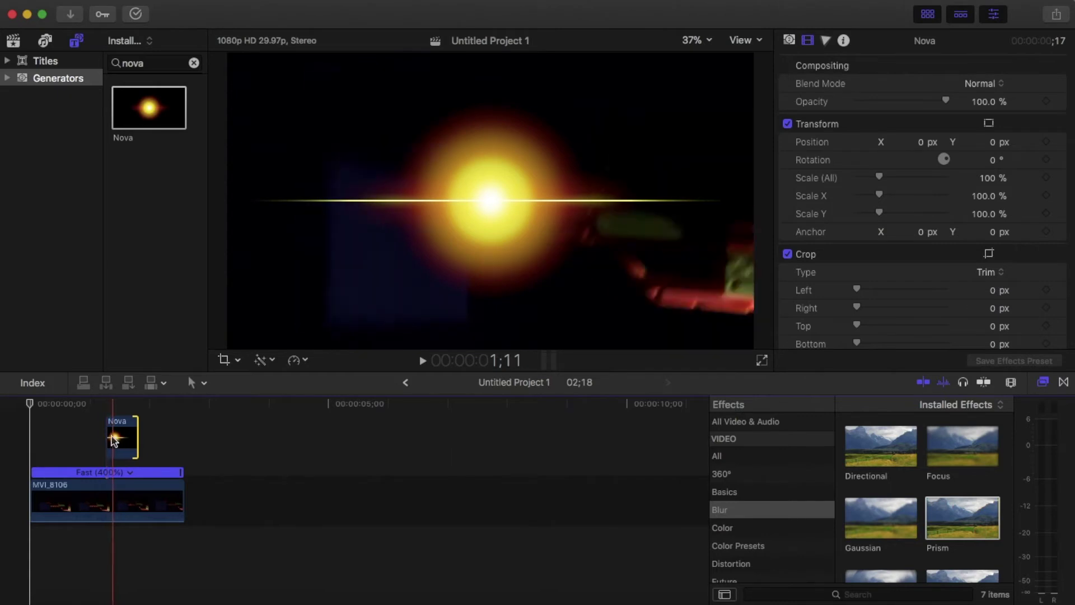
click(92, 440)
click(2, 440)
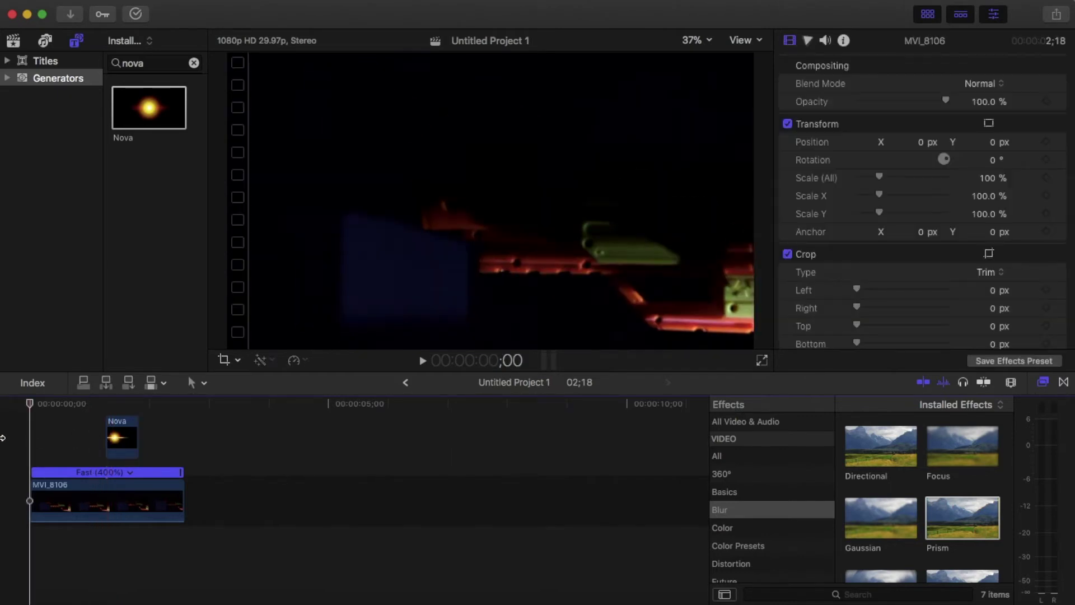
key(space)
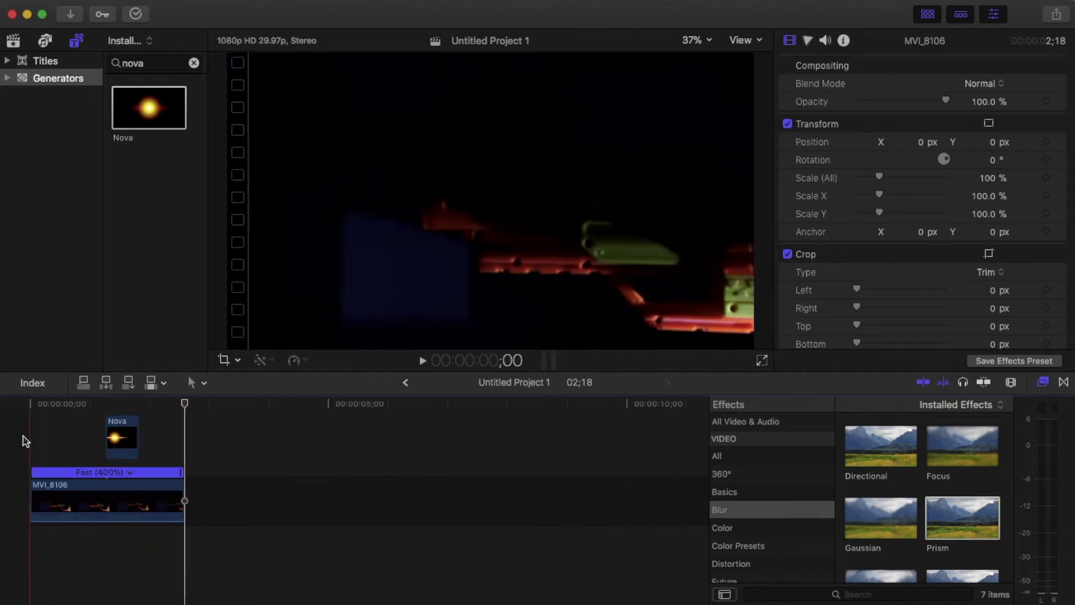
click(123, 404)
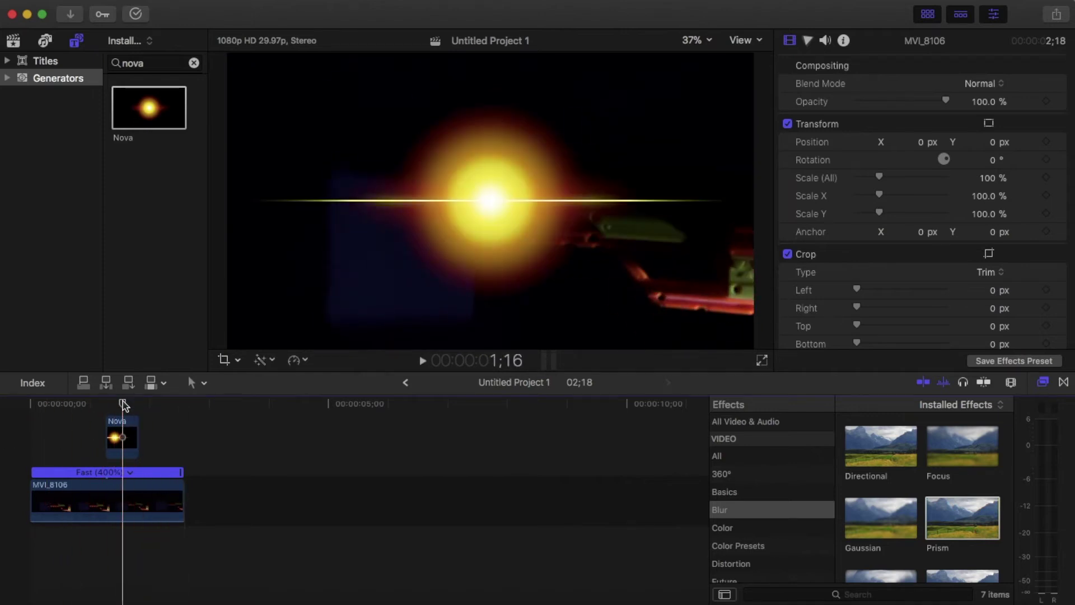
click(124, 430)
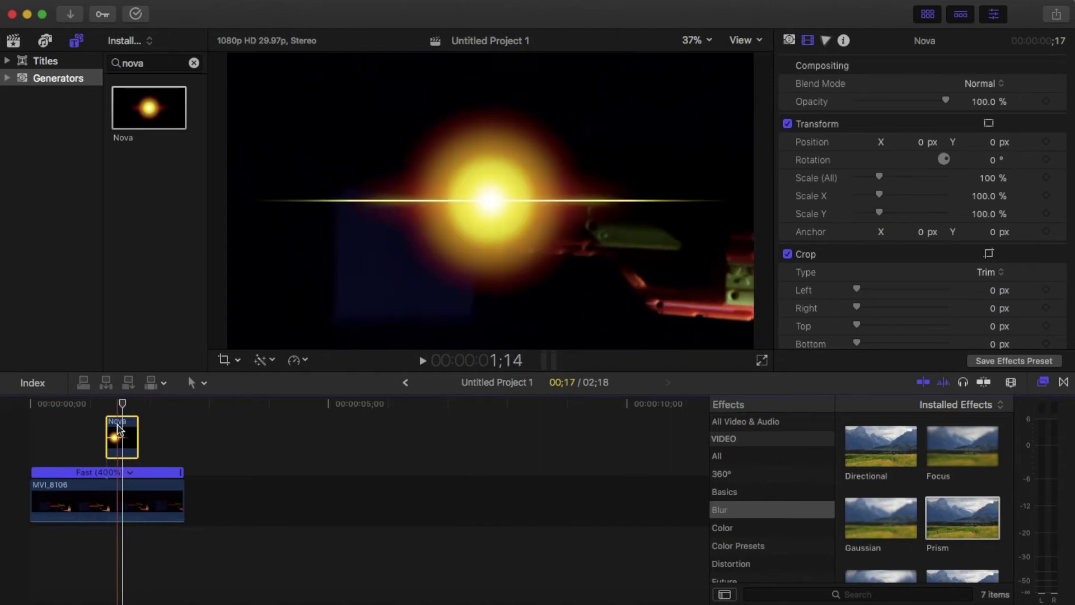
Step: Set the Nova generator's Life to 90 and Hue to 205° for a larger purple glow
click(790, 40)
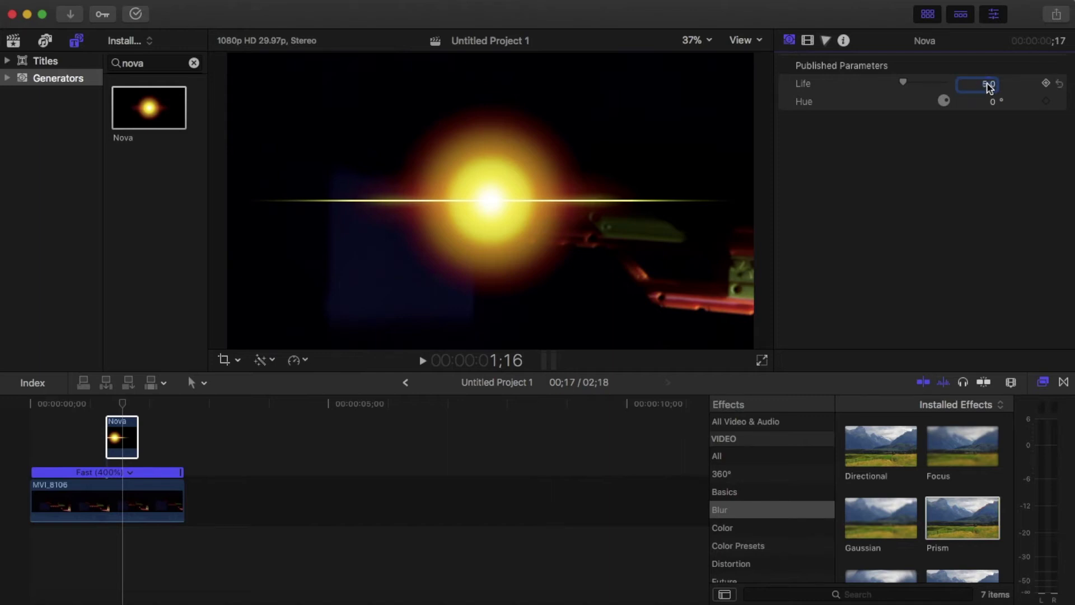
key(Return)
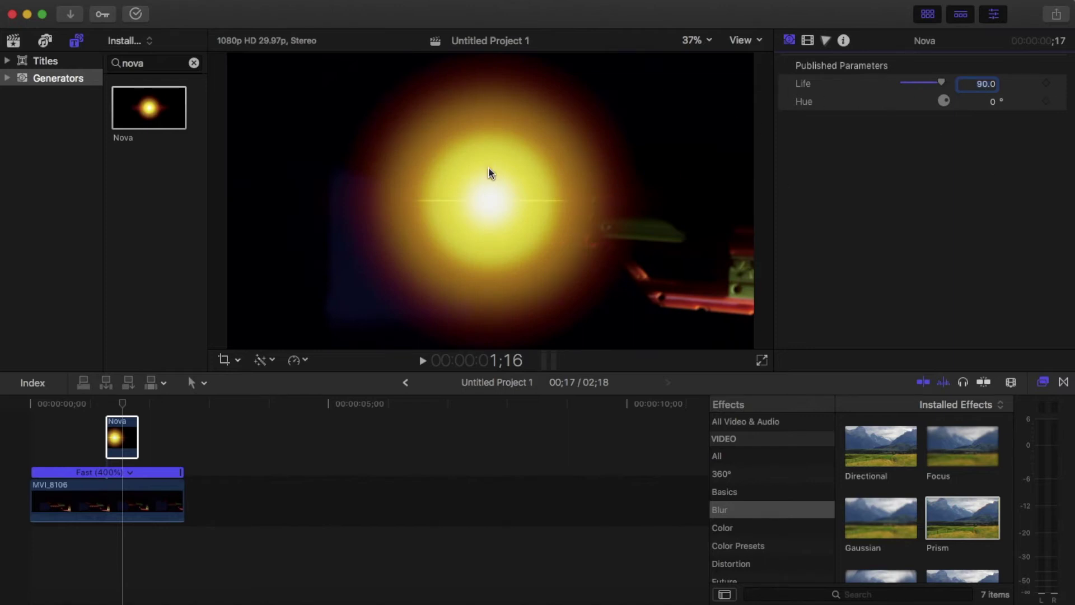
click(993, 103)
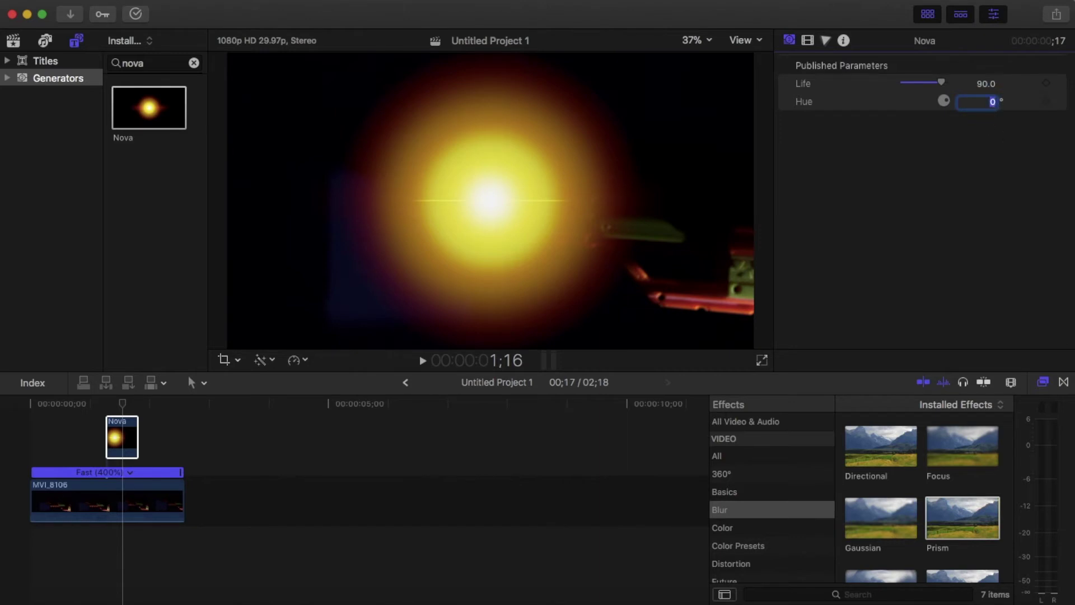
text(205)
key(Return)
click(807, 41)
Step: Scale the Nova to 222.37% on X and 41.75% on Y to flatten it into a beam
scroll(833, 218, down, 5)
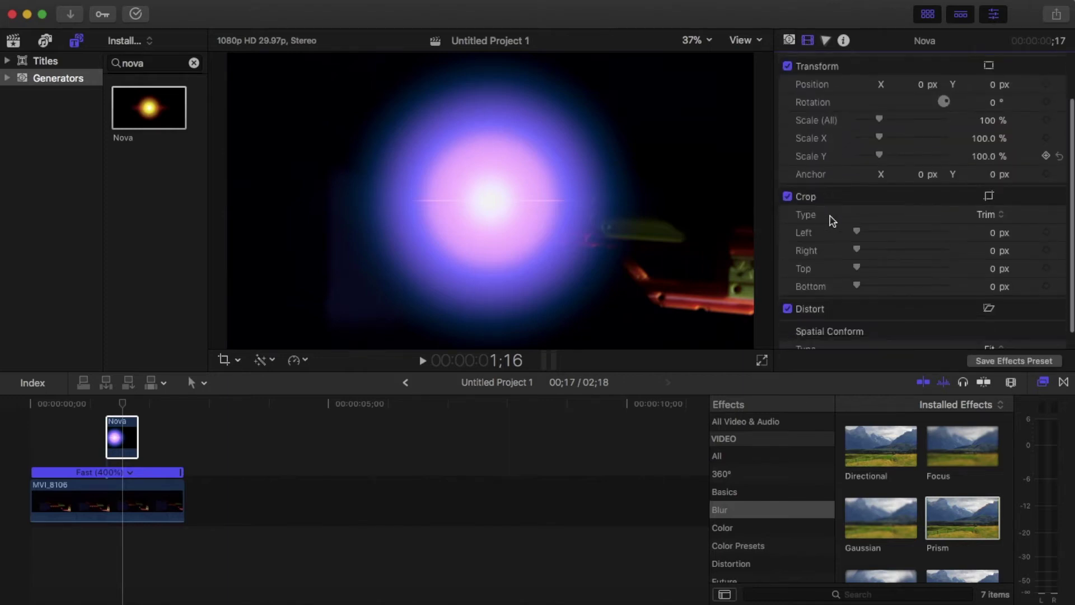
scroll(829, 220, up, 4)
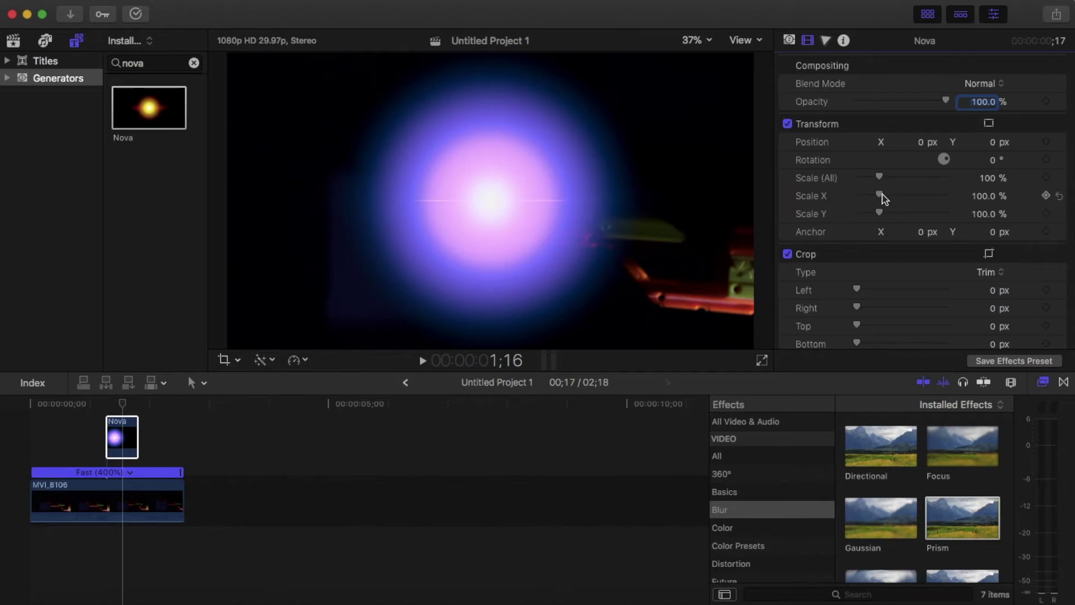
drag(882, 197, 871, 216)
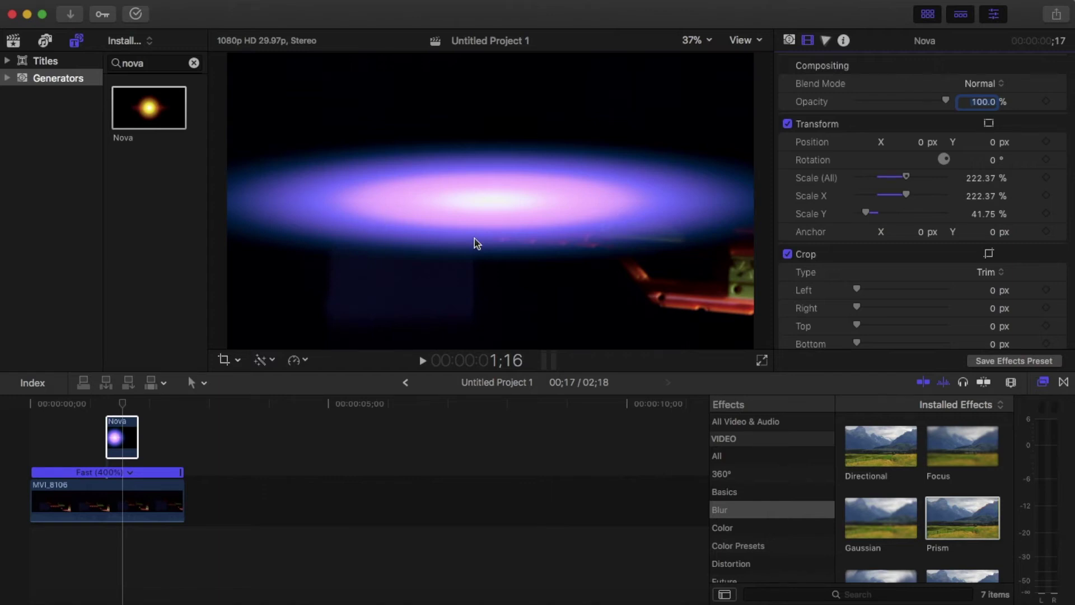
Step: Find the Streaks effect among all video effects and apply it to the Nova clip
click(745, 456)
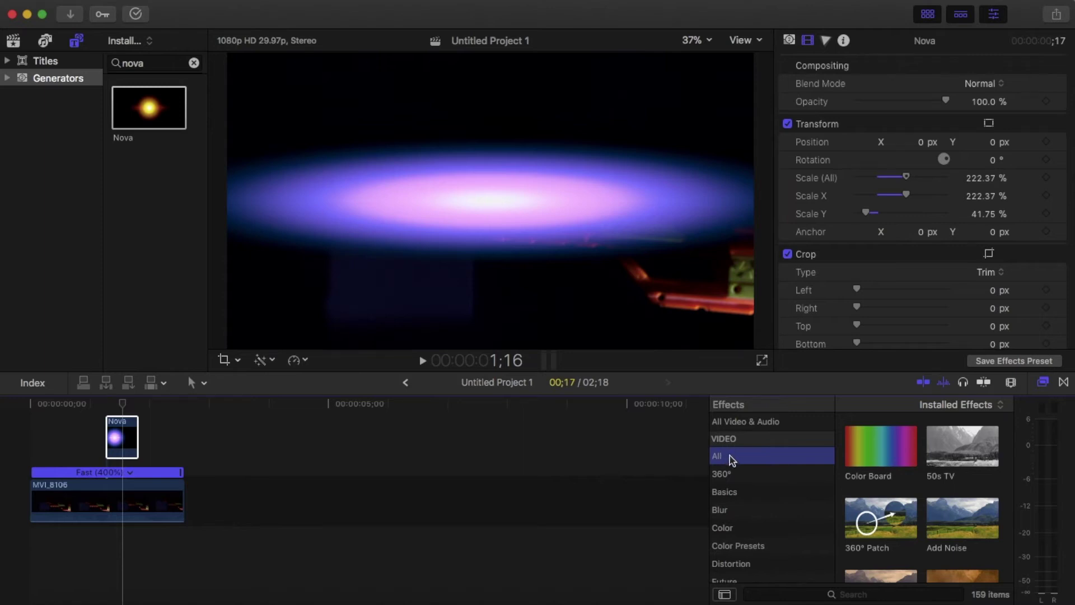
click(805, 594)
text(strea)
mouse_move(868, 447)
mouse_down()
mouse_move(210, 449)
mouse_move(135, 435)
mouse_up()
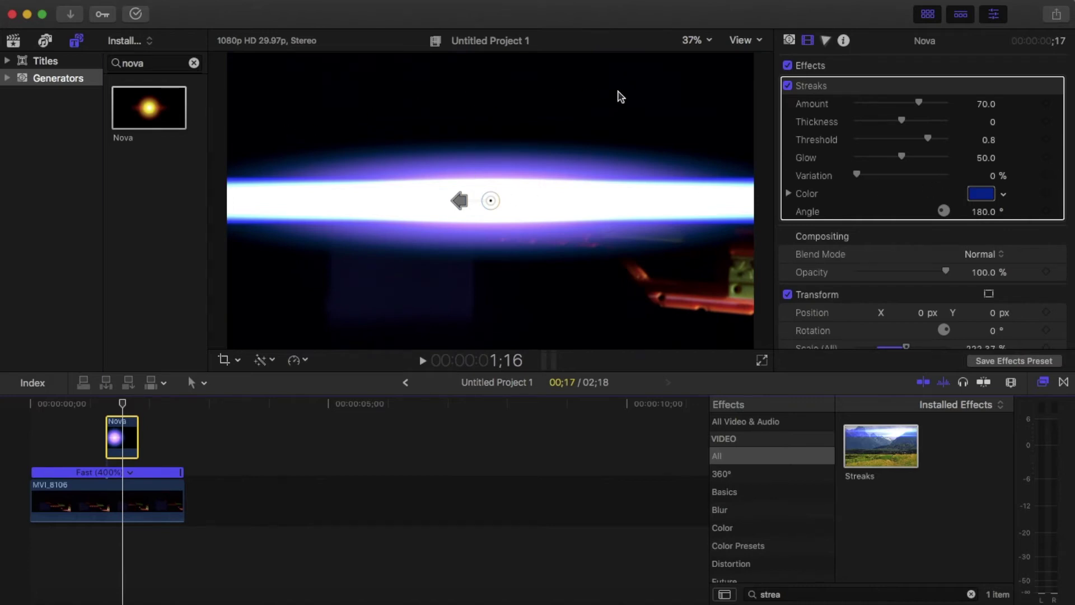
Step: Darken the Streaks colour to a deep navy blue
click(980, 196)
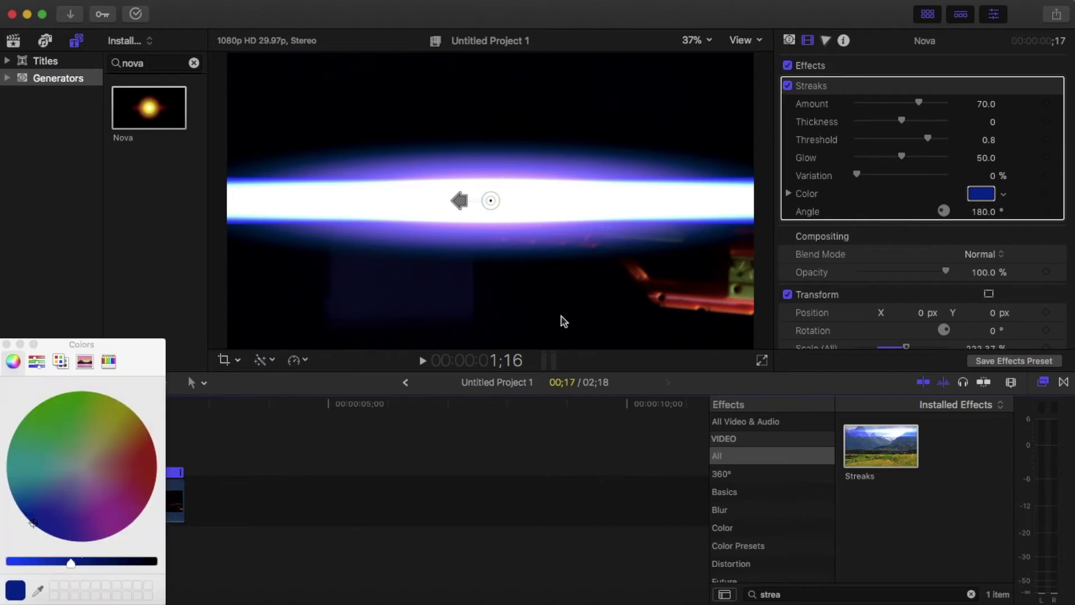
drag(108, 563, 122, 563)
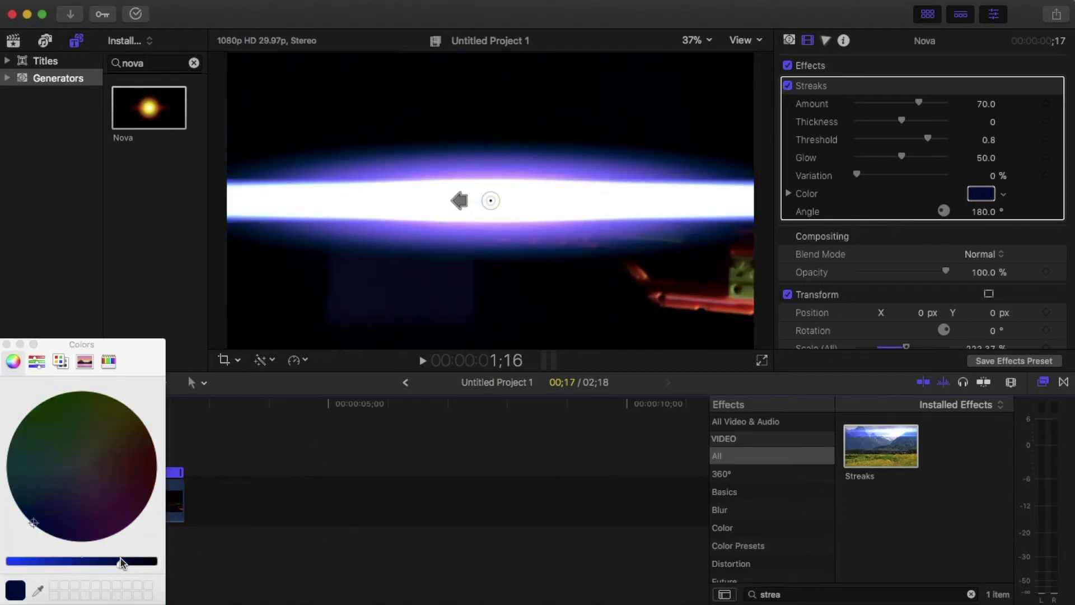
click(6, 344)
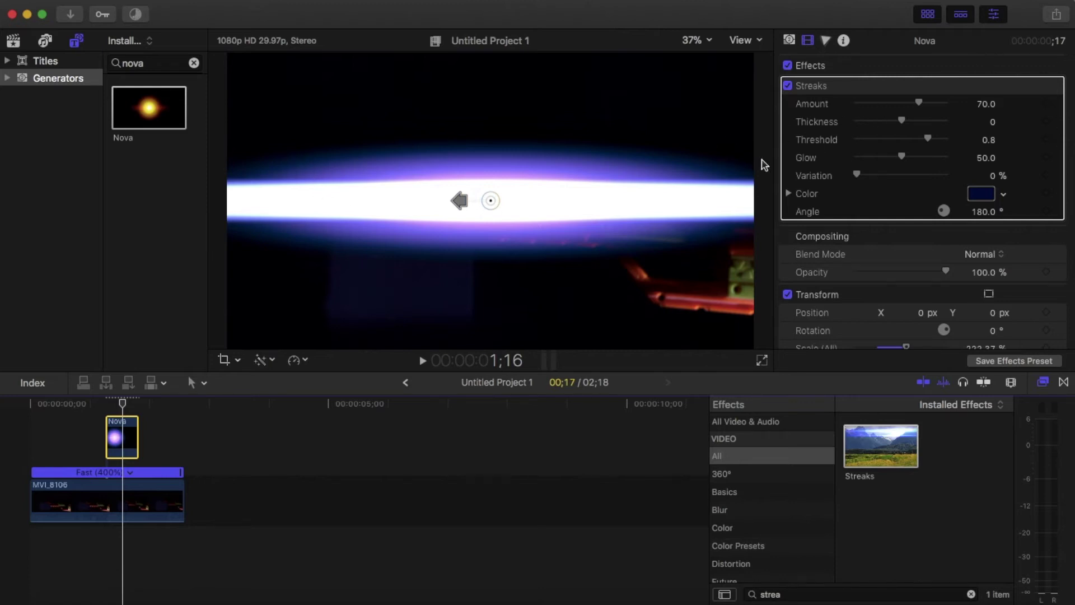
Step: Rescale the Nova beam to 132.92% wide and 34.03% tall
scroll(812, 178, down, 5)
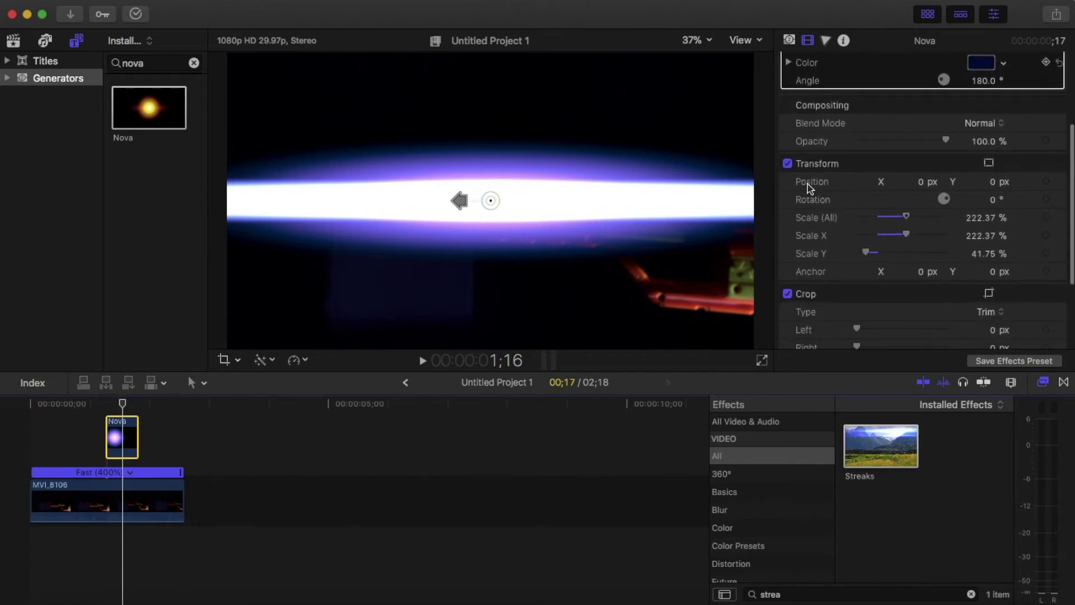
drag(907, 235, 895, 236)
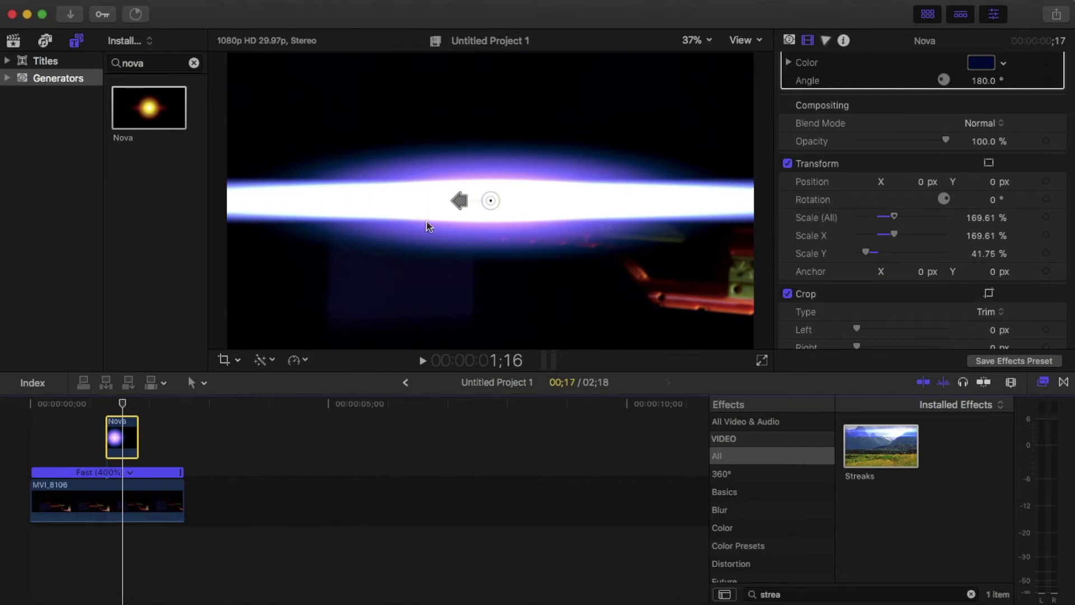
drag(895, 239, 889, 239)
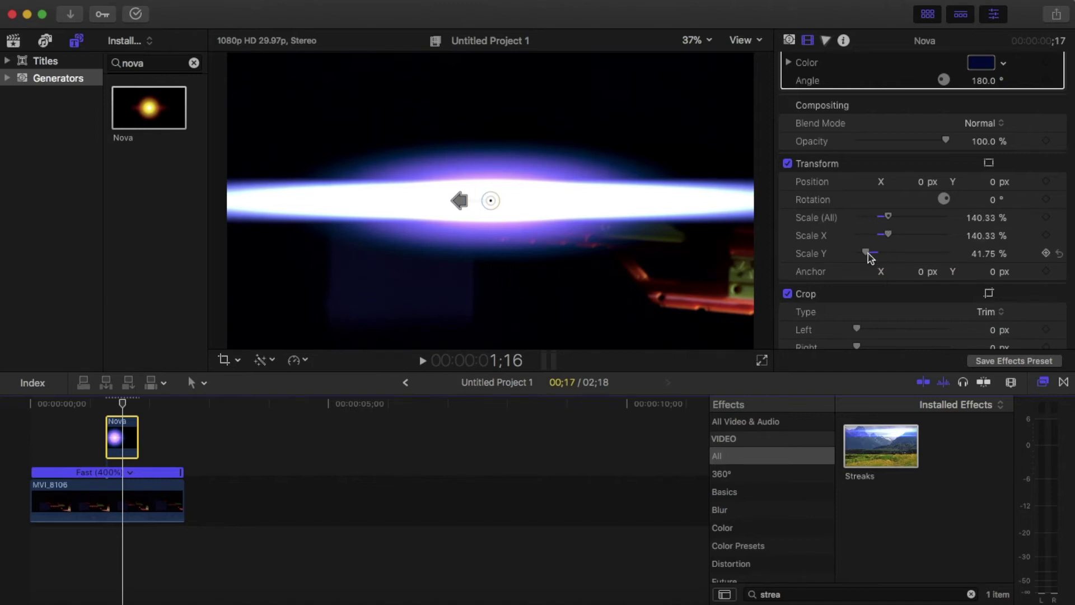
drag(868, 257, 866, 258)
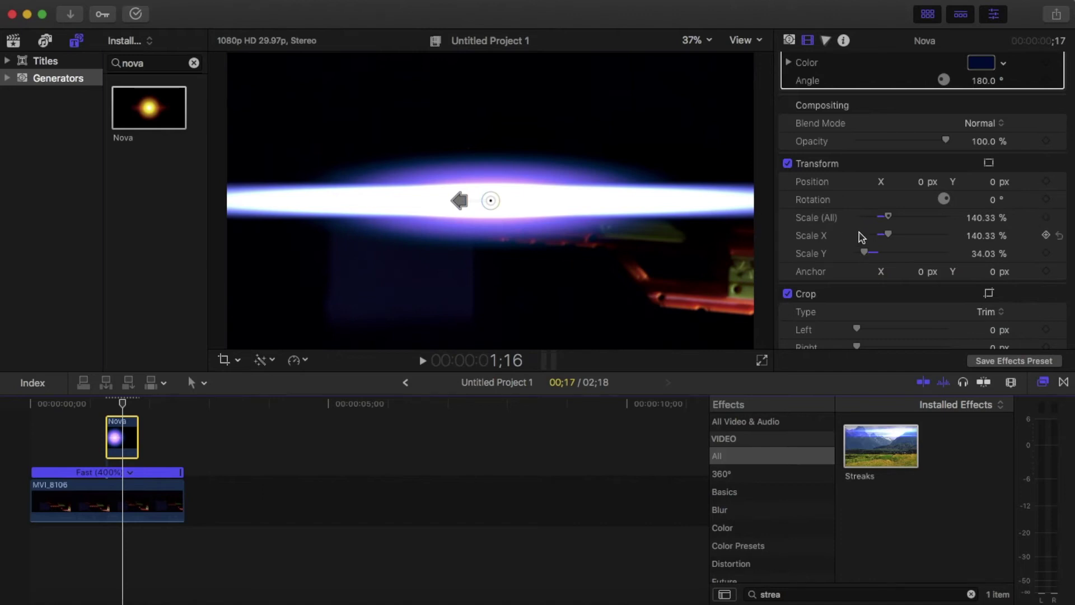
drag(887, 239, 886, 238)
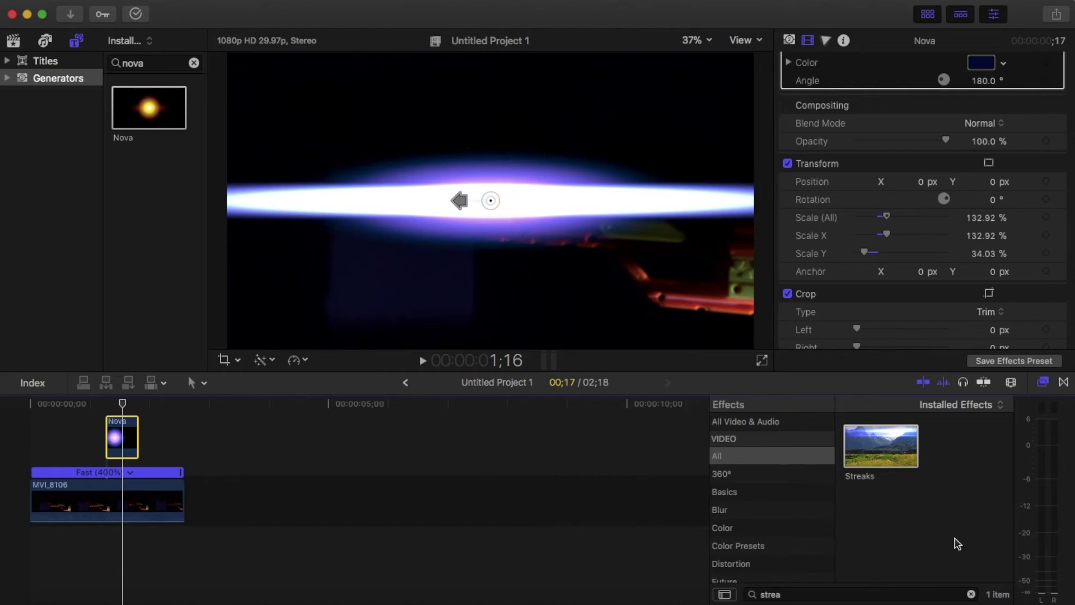
Step: Search effects for Draw Mask and apply it to the Nova clip
click(972, 593)
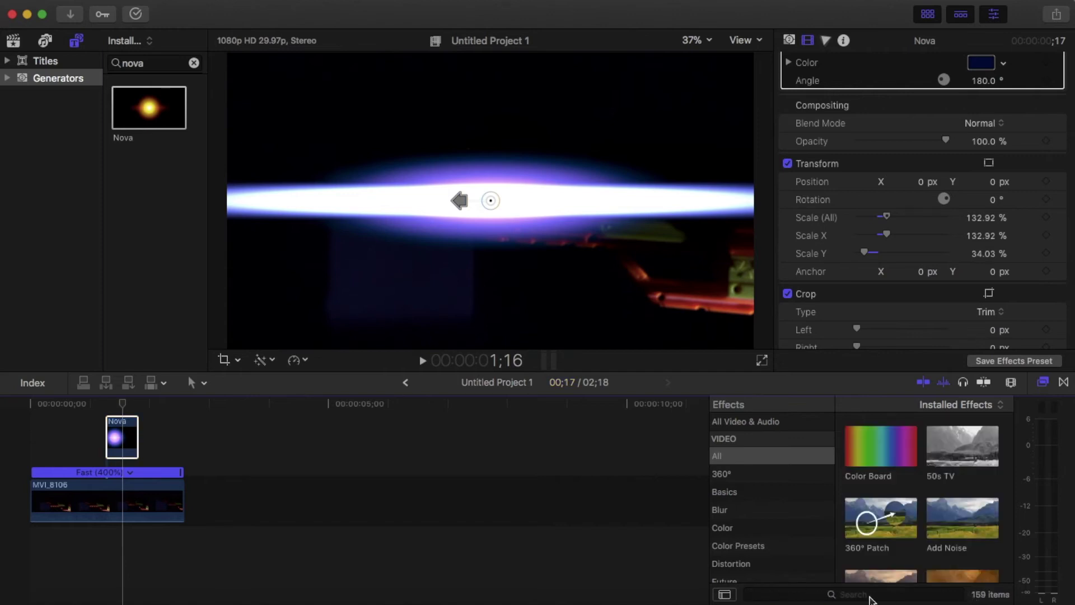
click(870, 596)
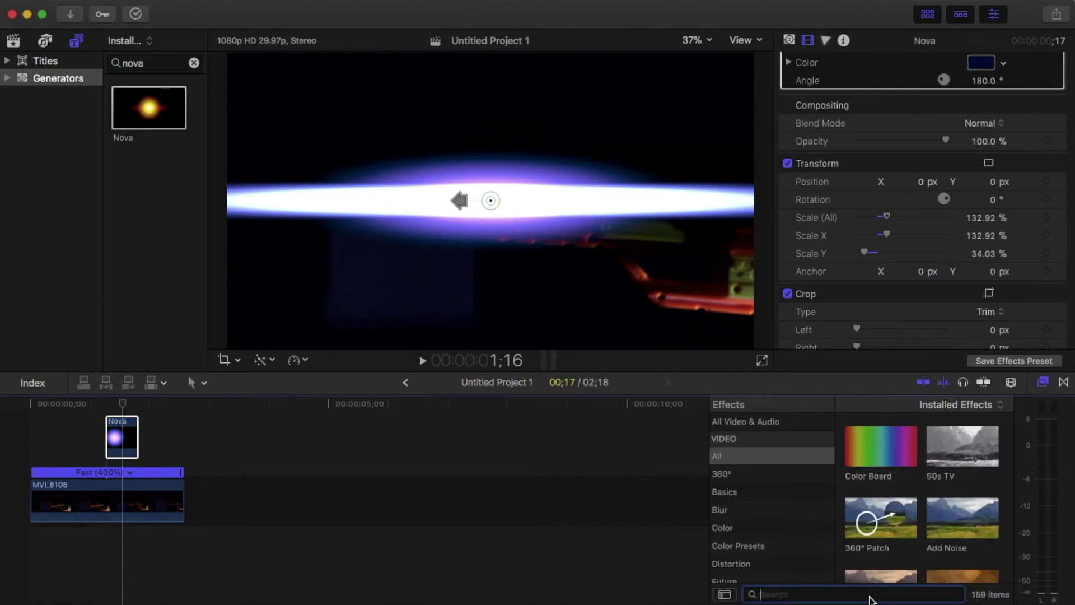
text(dra)
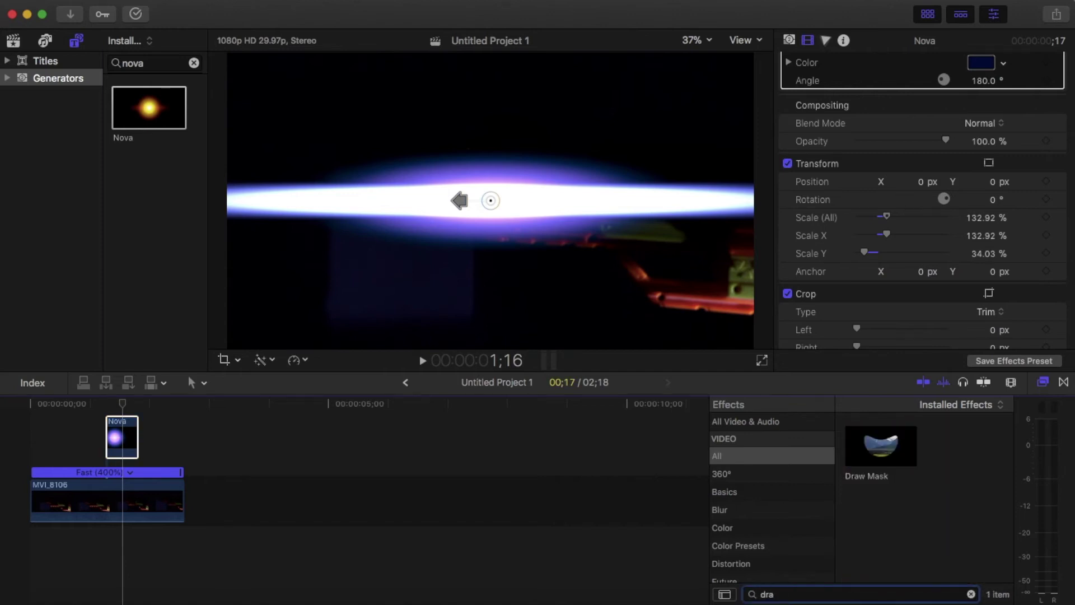
mouse_move(884, 446)
mouse_down()
mouse_move(336, 429)
mouse_move(117, 440)
mouse_up()
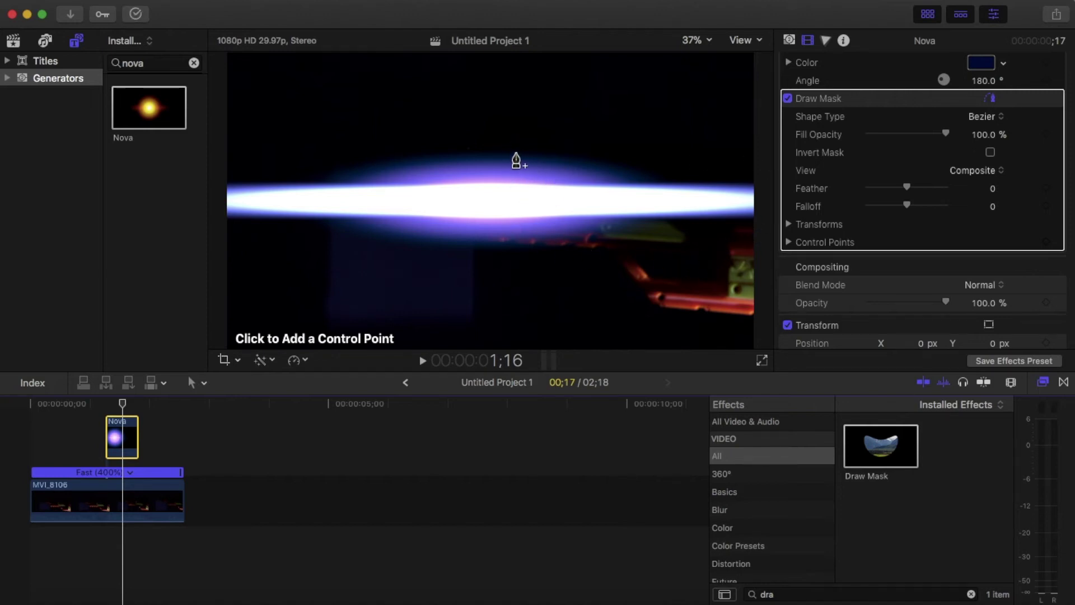
Step: Draw a four-point rectangular mask covering the right side of the beam
click(515, 152)
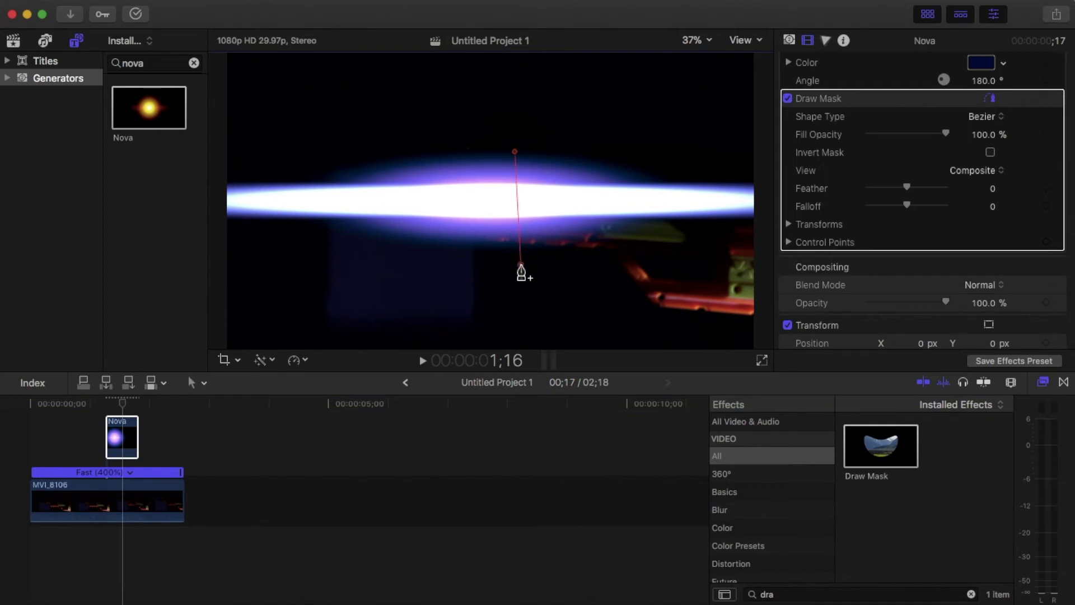
click(520, 265)
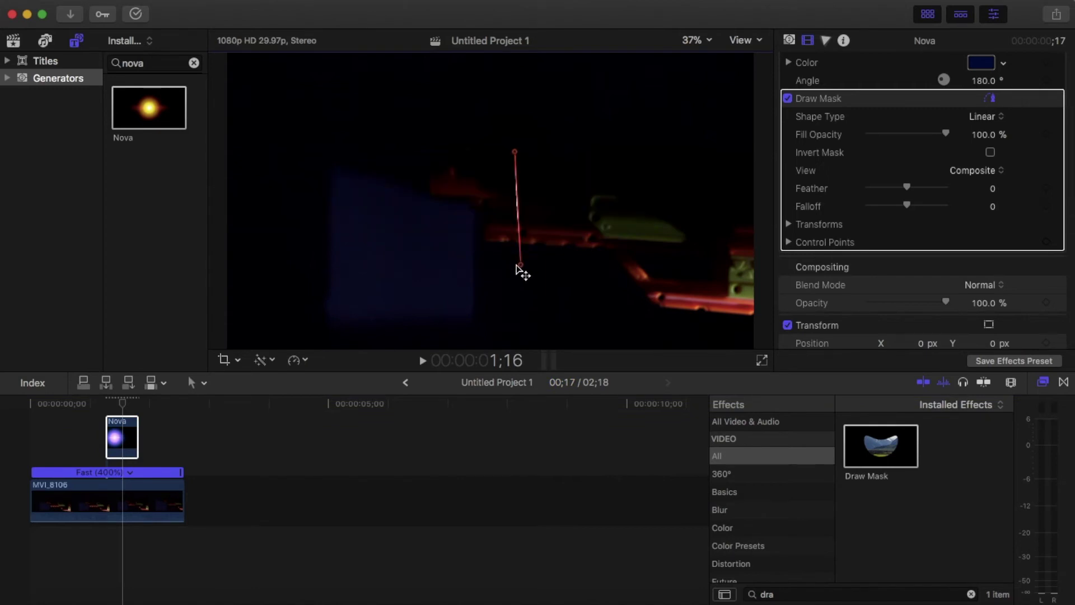
drag(520, 265, 514, 266)
key(cmd+z)
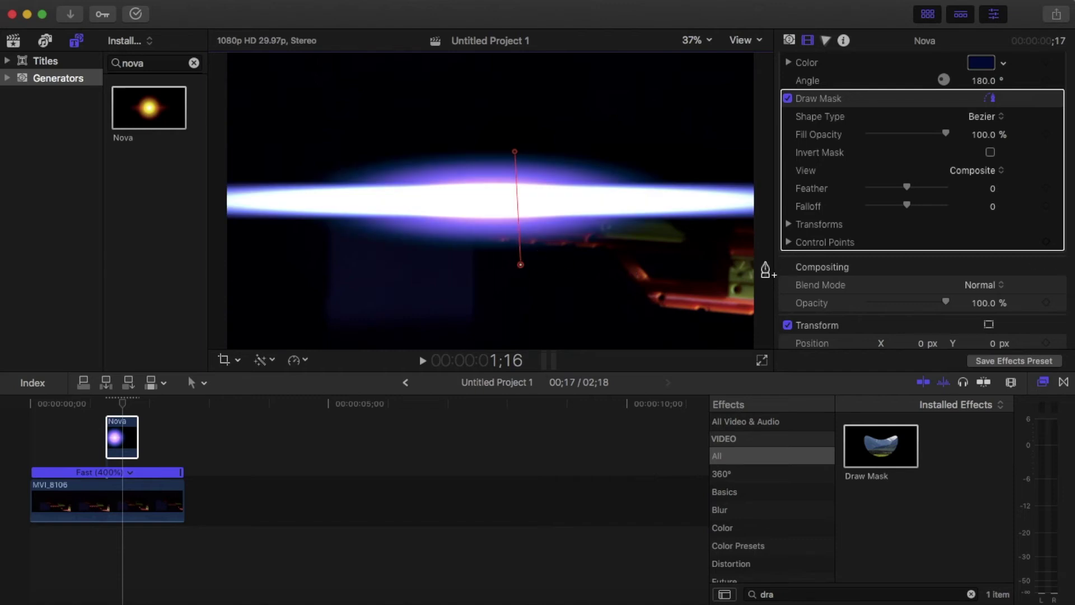
click(764, 266)
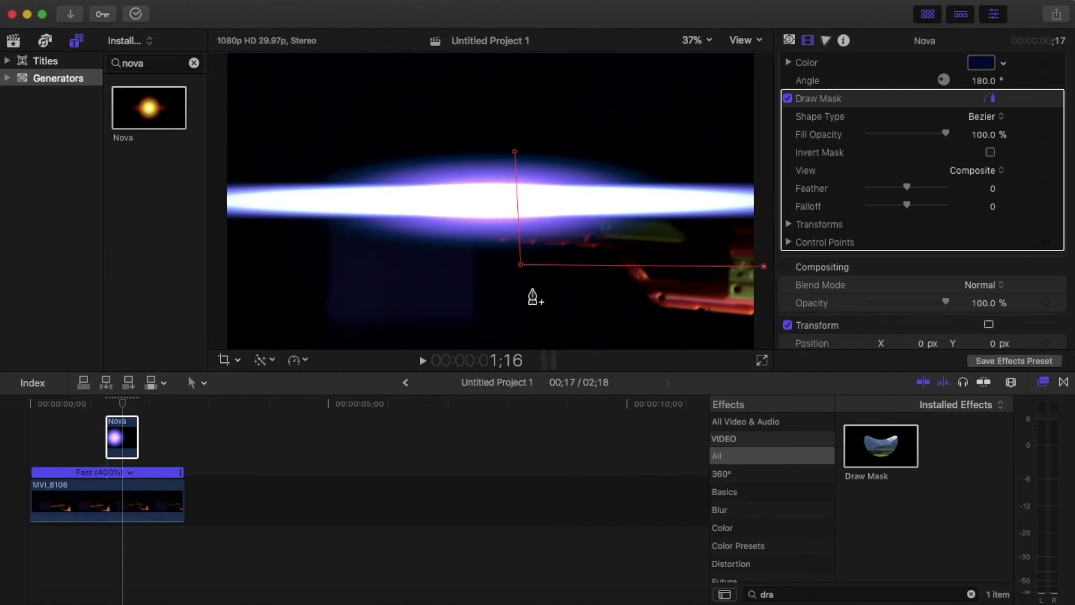
click(761, 153)
click(514, 152)
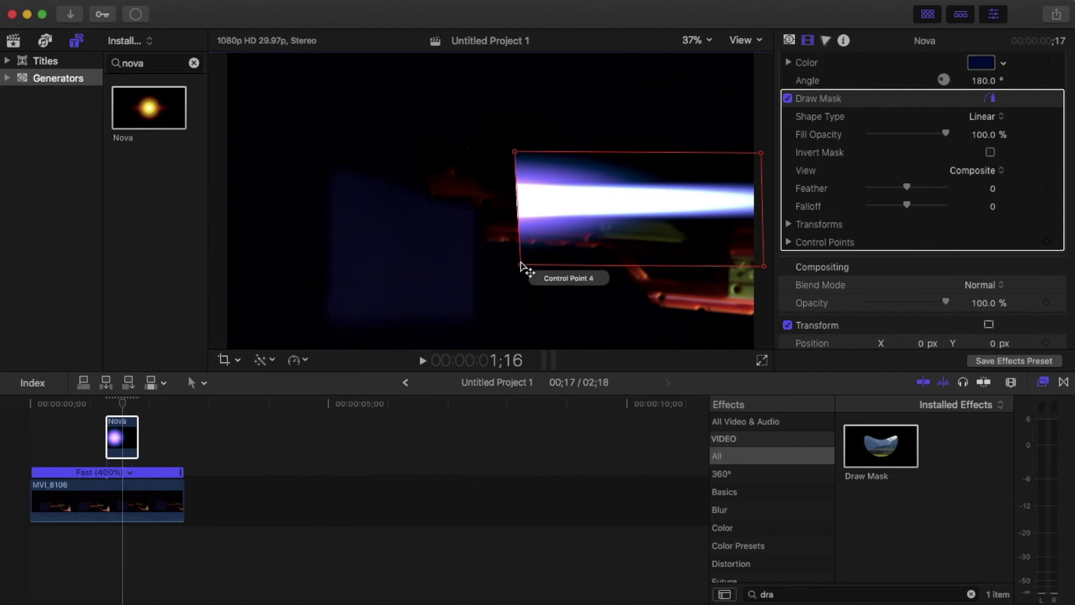
drag(517, 268, 515, 269)
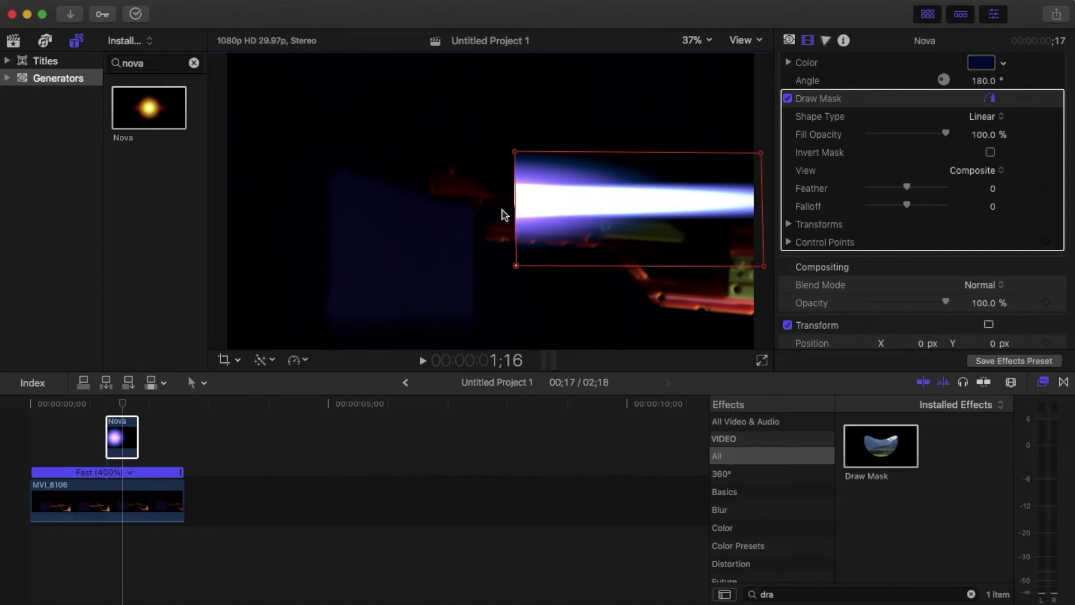
Step: Invert the mask and set its Feather to 100 so the beam ends softly
click(991, 153)
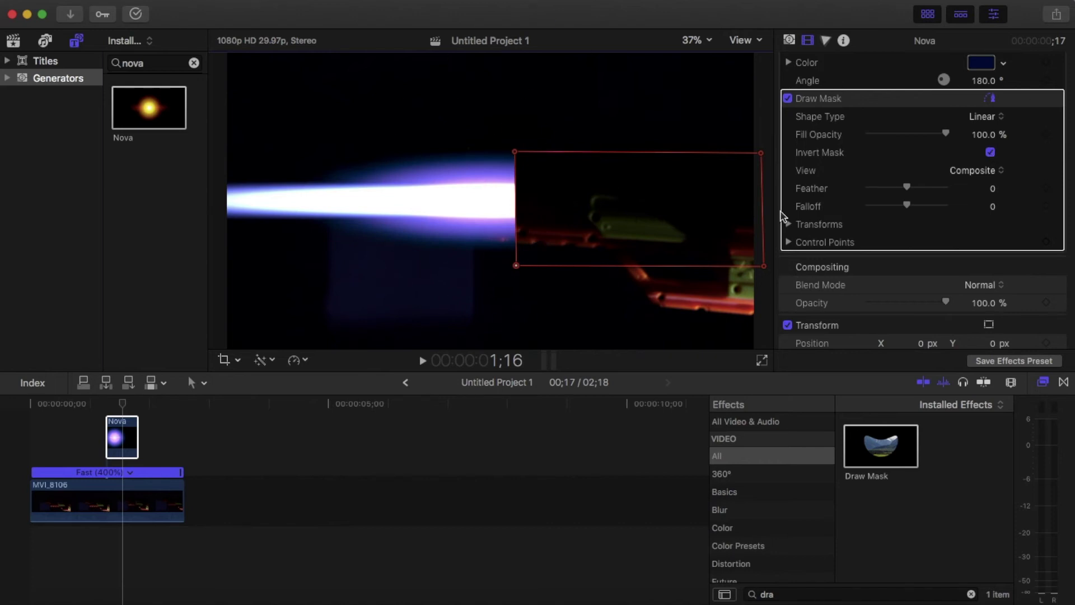
click(824, 327)
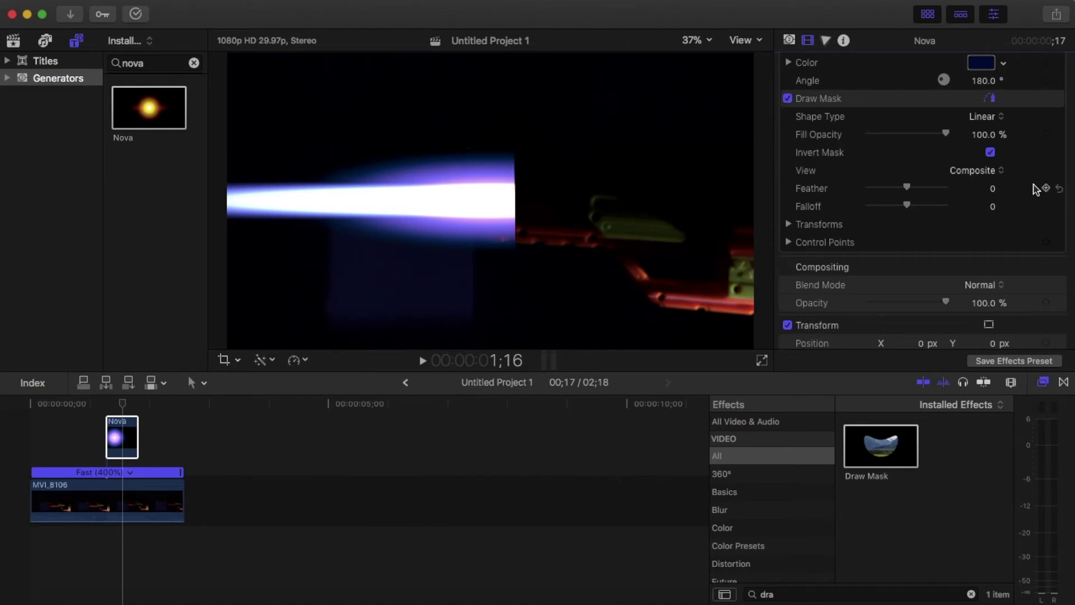
drag(909, 189, 968, 196)
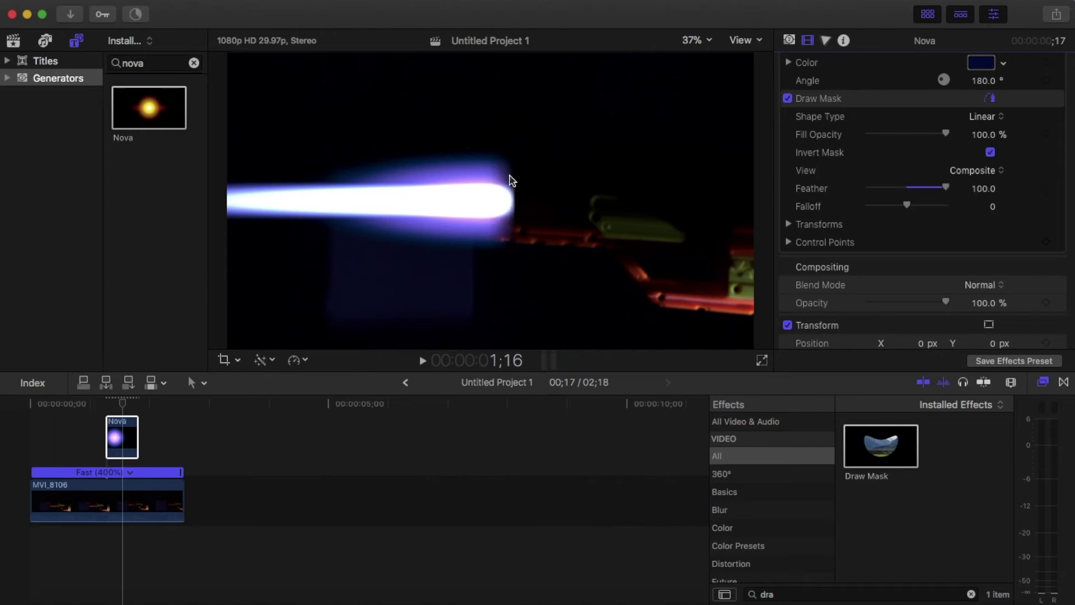
Step: Apply the Prism effect from the Blur category to the Nova clip
click(754, 512)
click(966, 594)
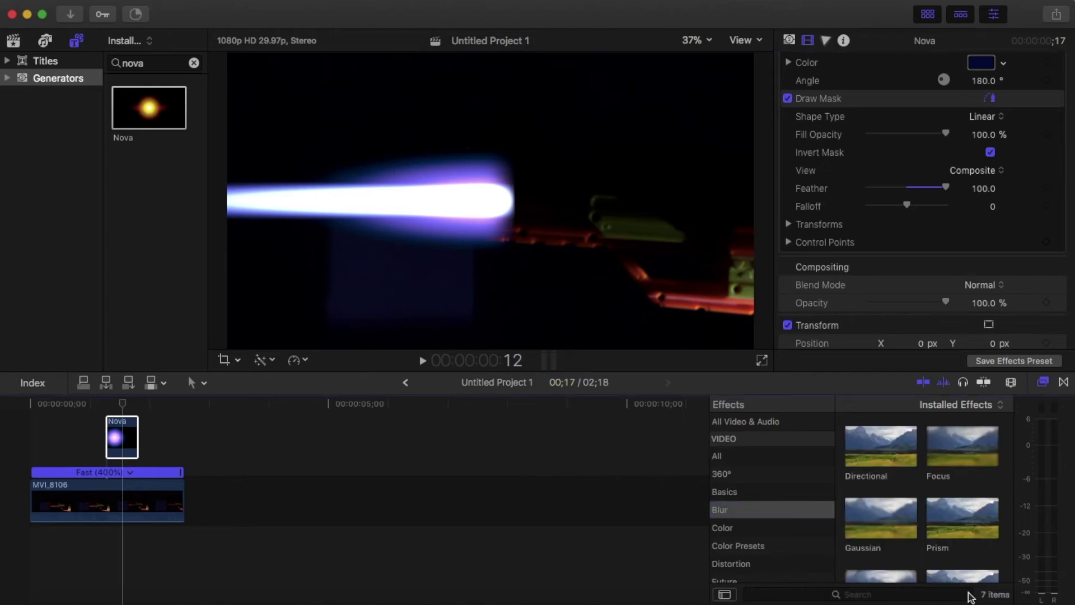
scroll(973, 525, down, 2)
click(973, 520)
drag(909, 493, 122, 437)
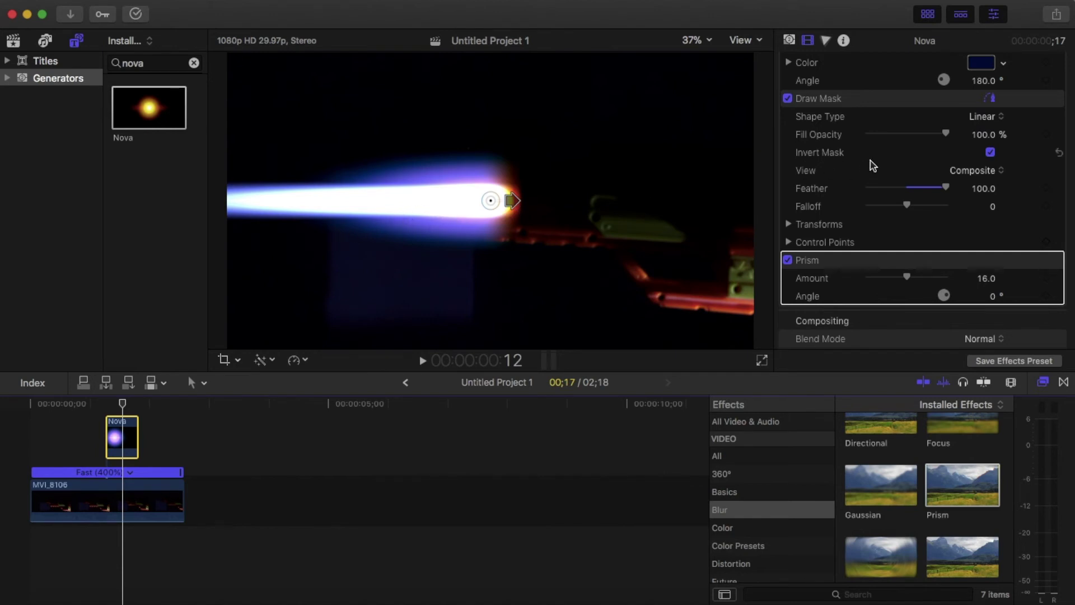
scroll(871, 168, up, 4)
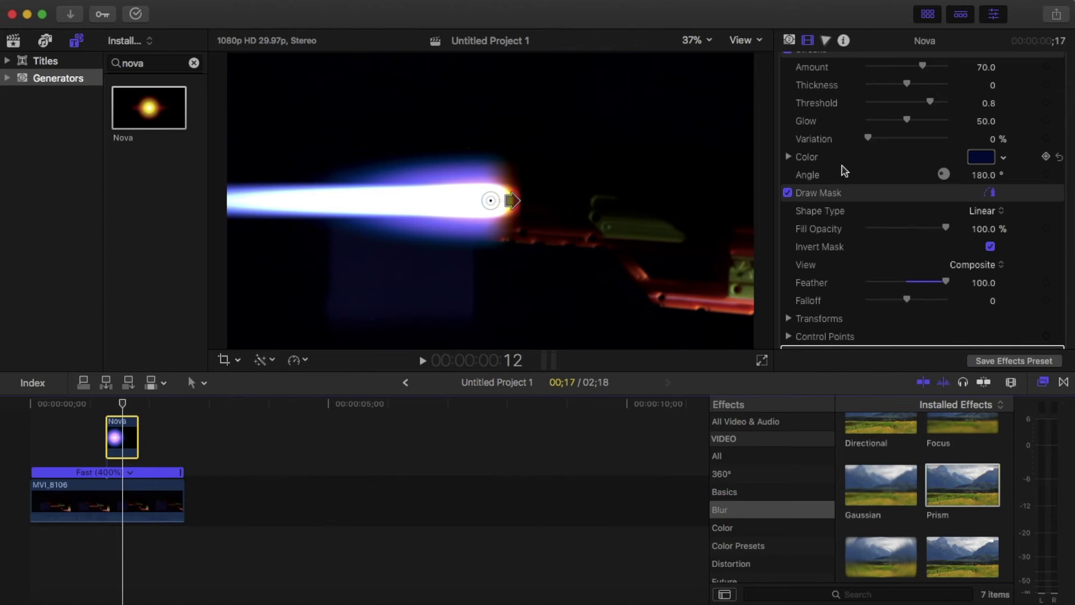
Step: Play the edit from the start, stop, and reselect the Nova clip
click(3, 419)
key(space)
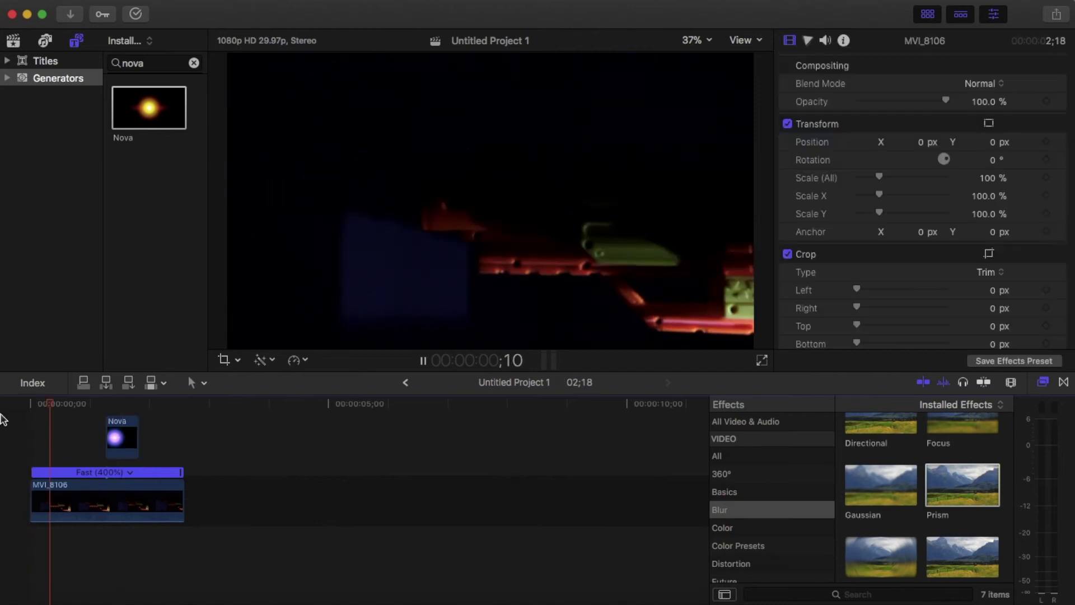
key(space)
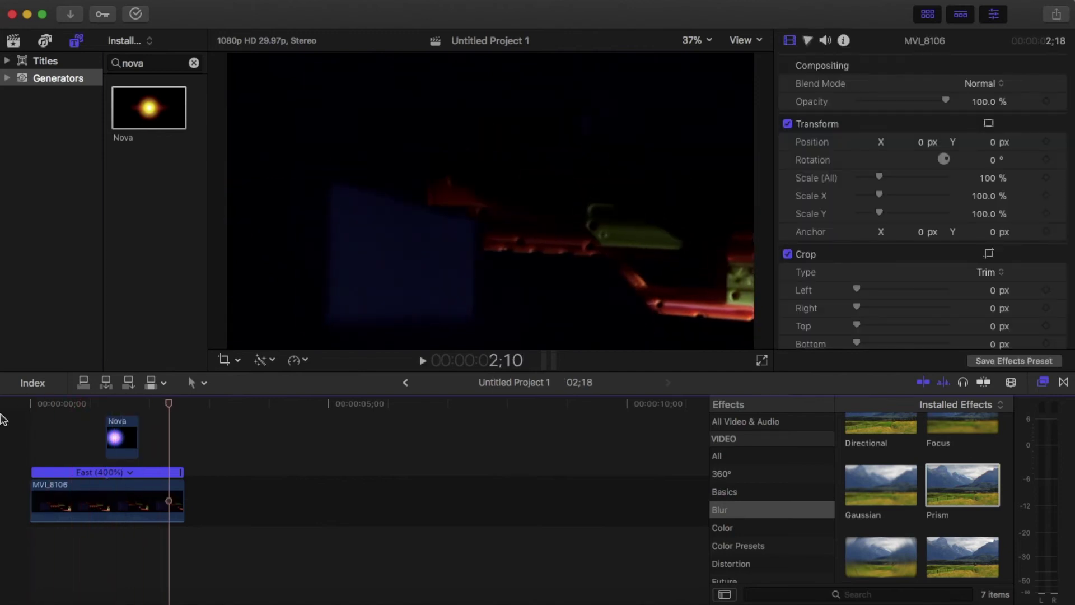
click(108, 413)
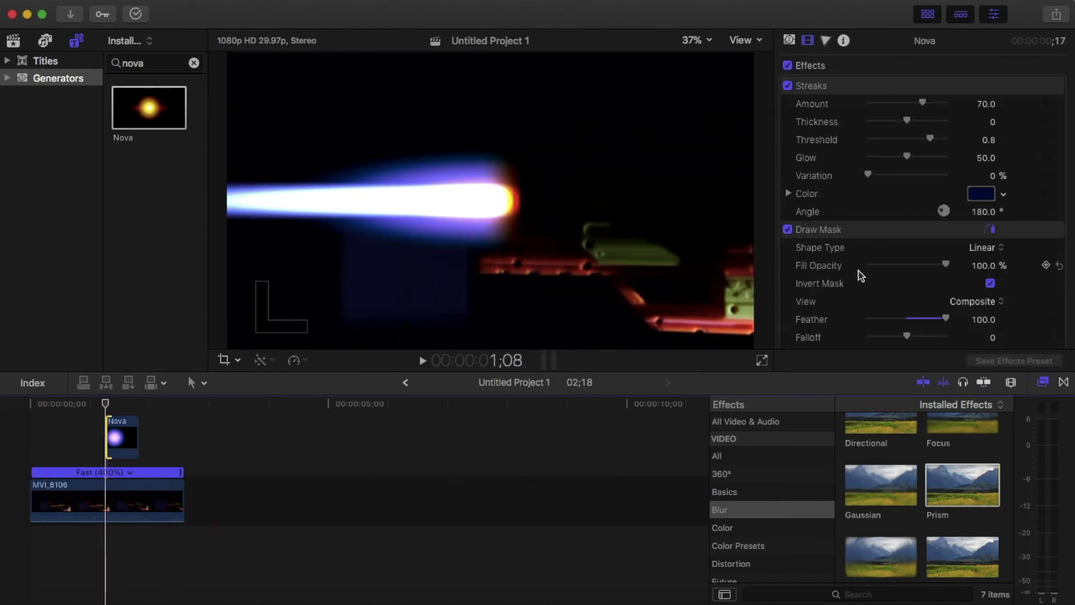
Step: Add Position and Rotation keyframes and move the beam to Position X -380 px
scroll(861, 275, down, 5)
scroll(860, 275, down, 3)
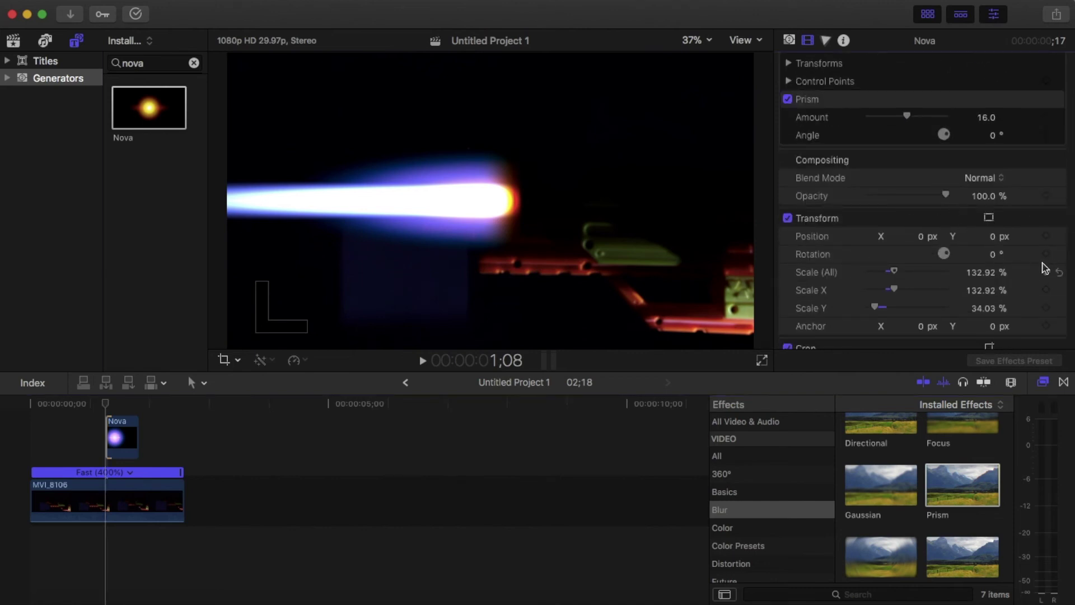
click(1047, 236)
click(1046, 236)
click(1047, 236)
click(1047, 237)
click(1046, 254)
drag(923, 240, 853, 240)
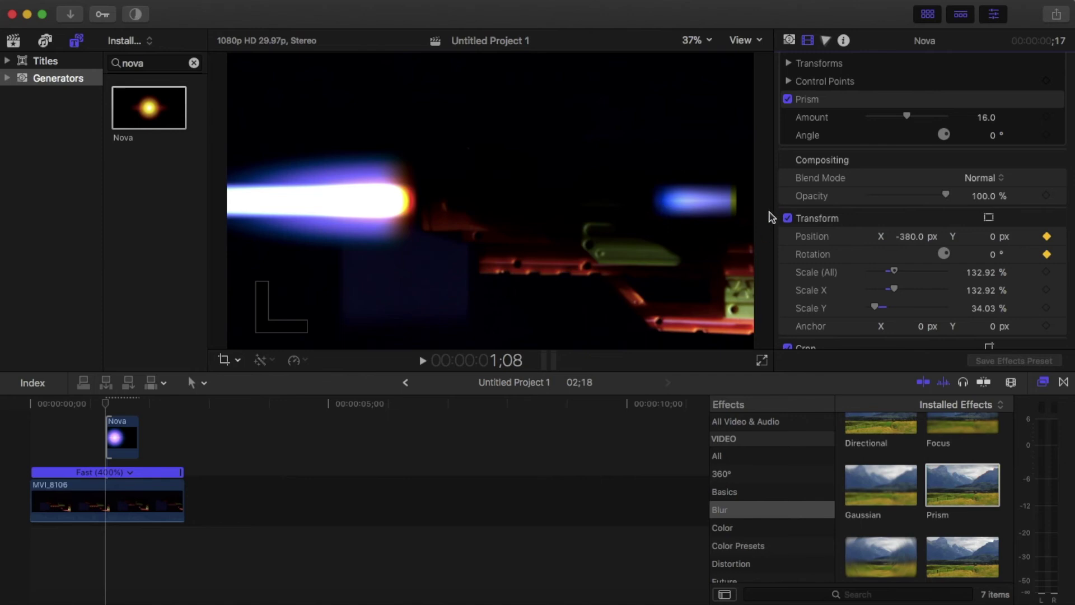
Step: Stretch the Nova mask's right corners further right, then deselect the mask
scroll(885, 176, up, 3)
scroll(882, 175, up, 2)
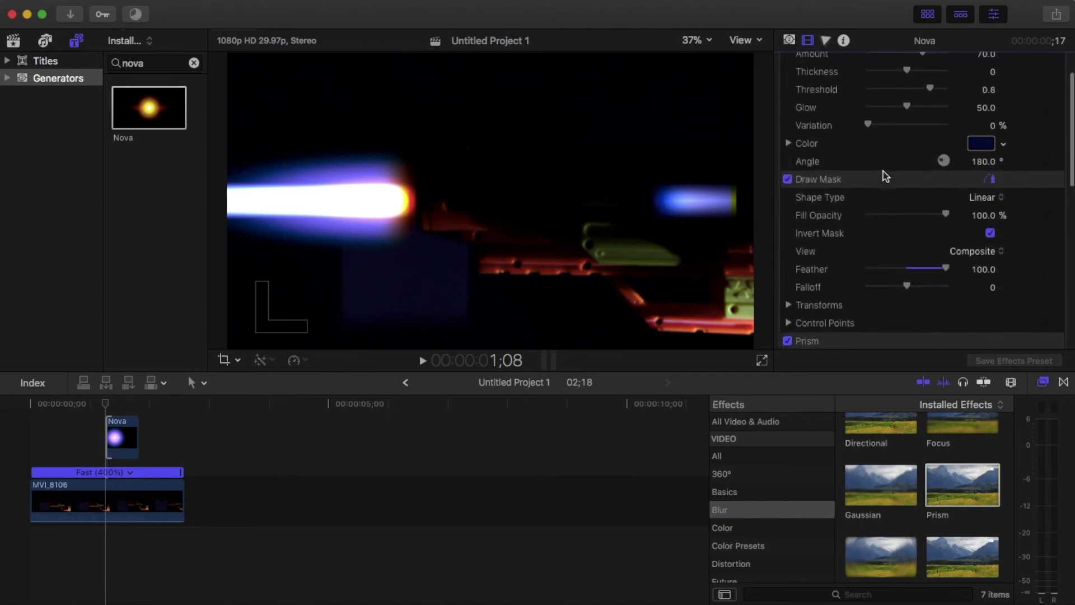
click(854, 189)
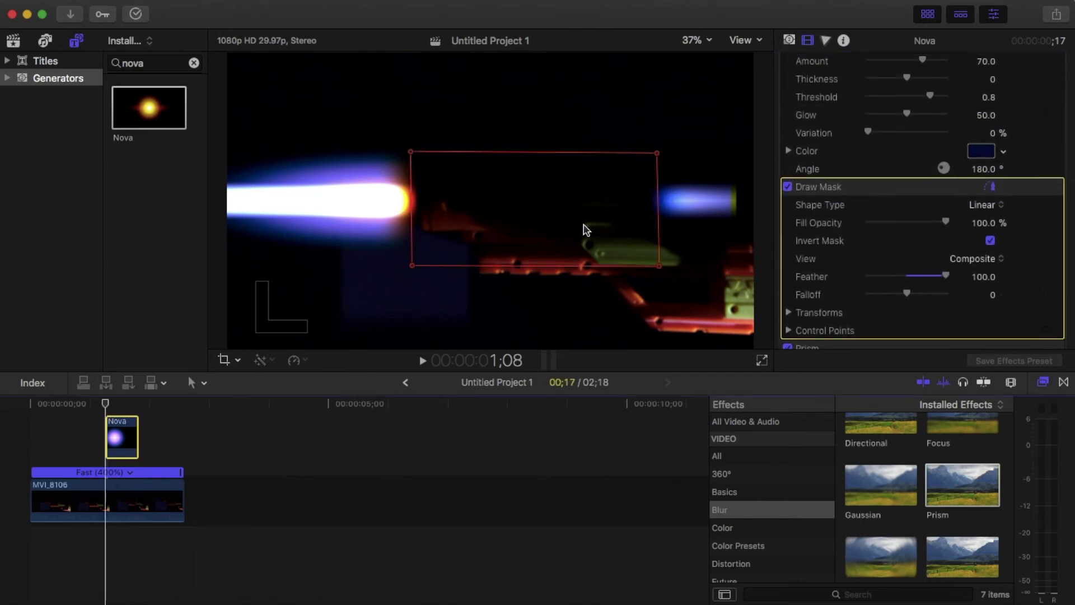
drag(659, 268, 770, 272)
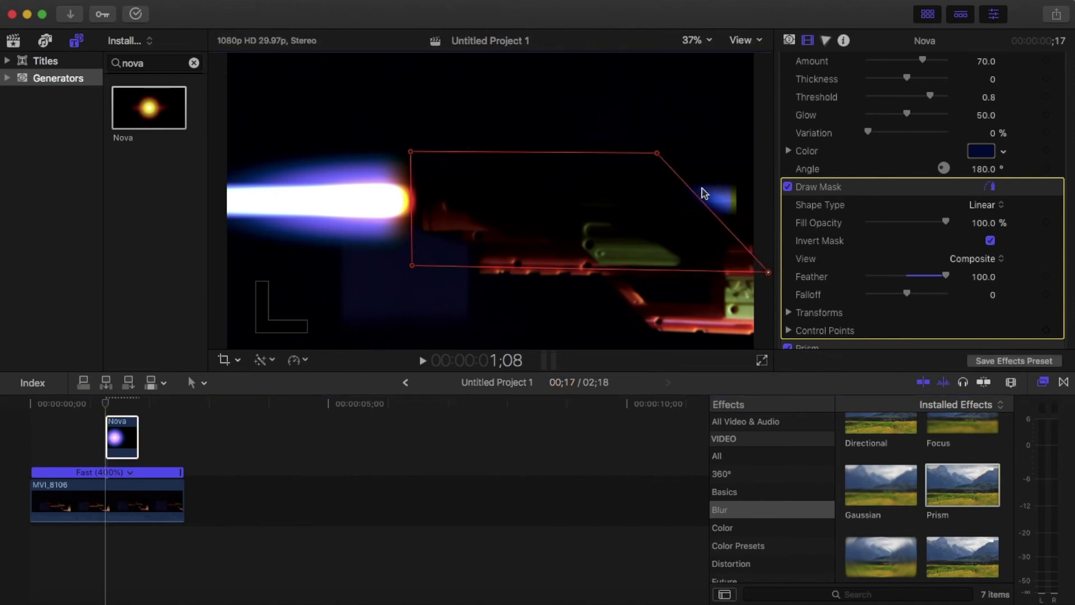
drag(658, 152, 769, 155)
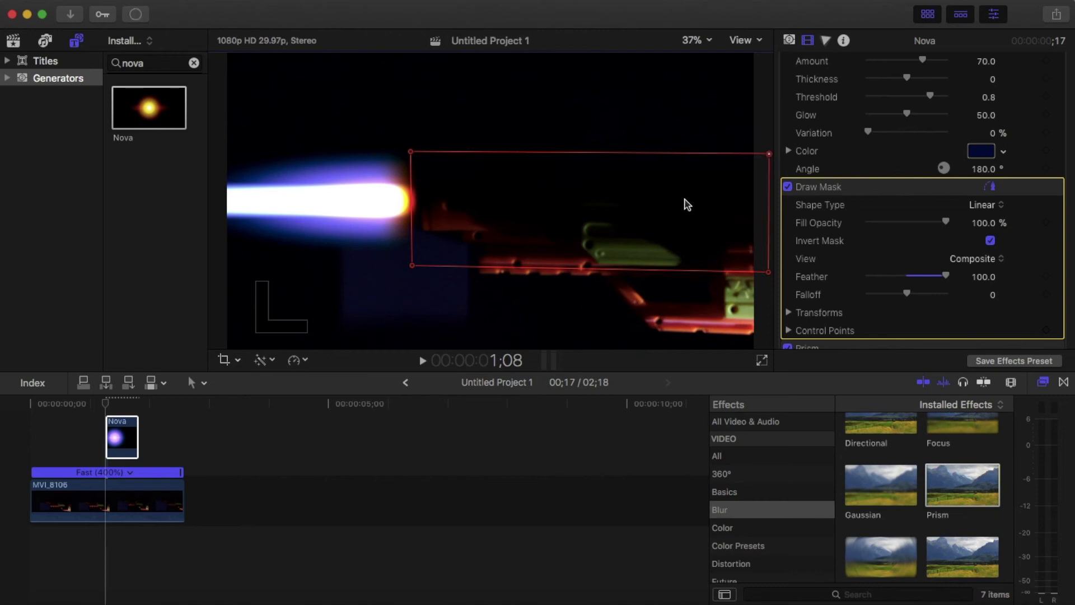
scroll(913, 273, down, 8)
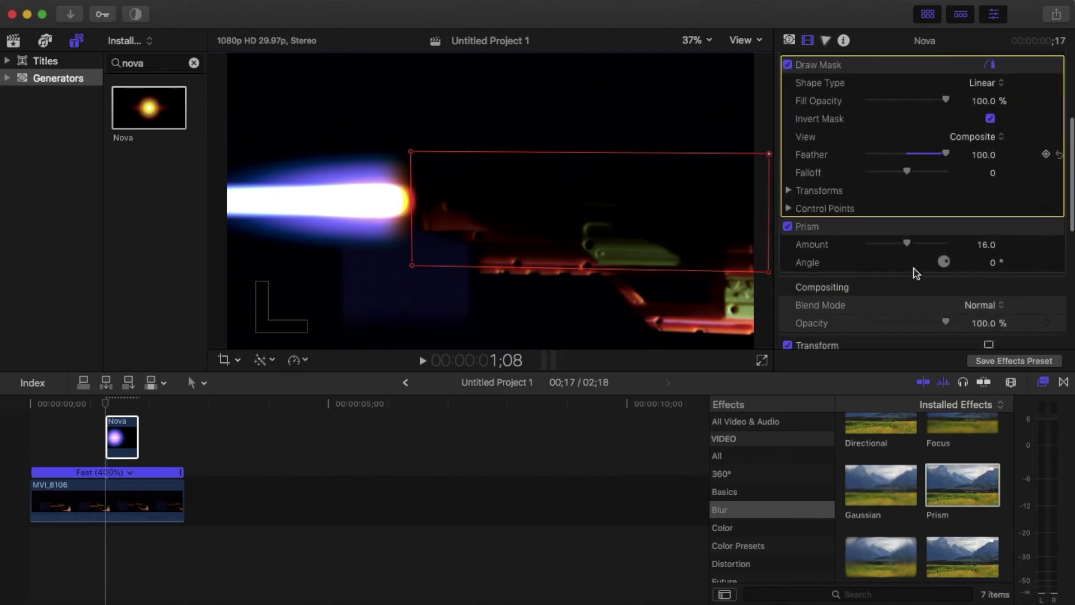
click(830, 231)
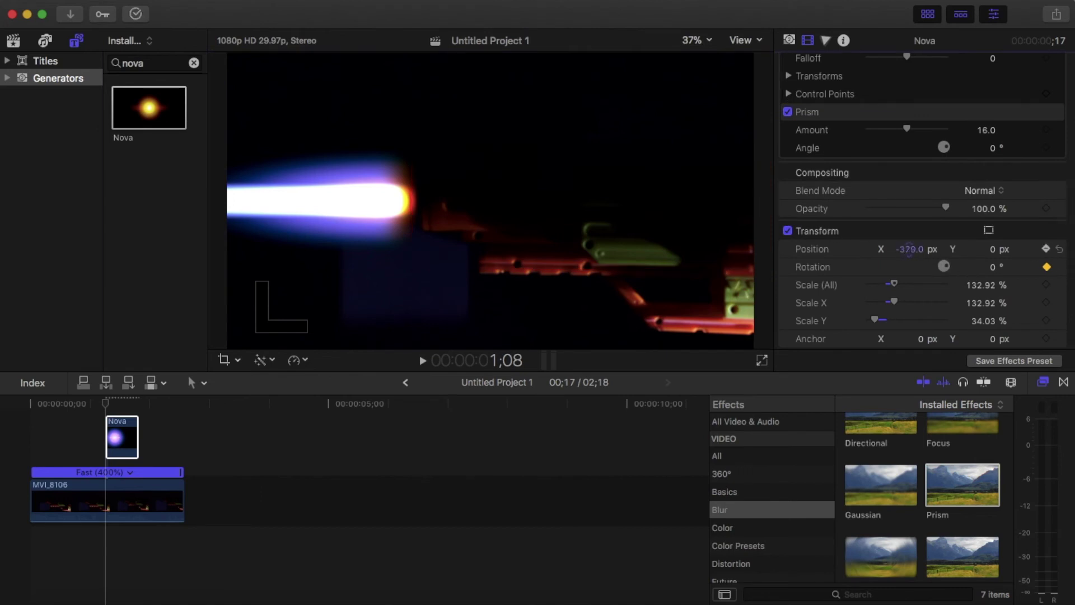
Step: Move the beam to X -360.0, Y -72.3 px at the muzzle, then play the edit
drag(909, 249, 919, 249)
drag(994, 248, 954, 248)
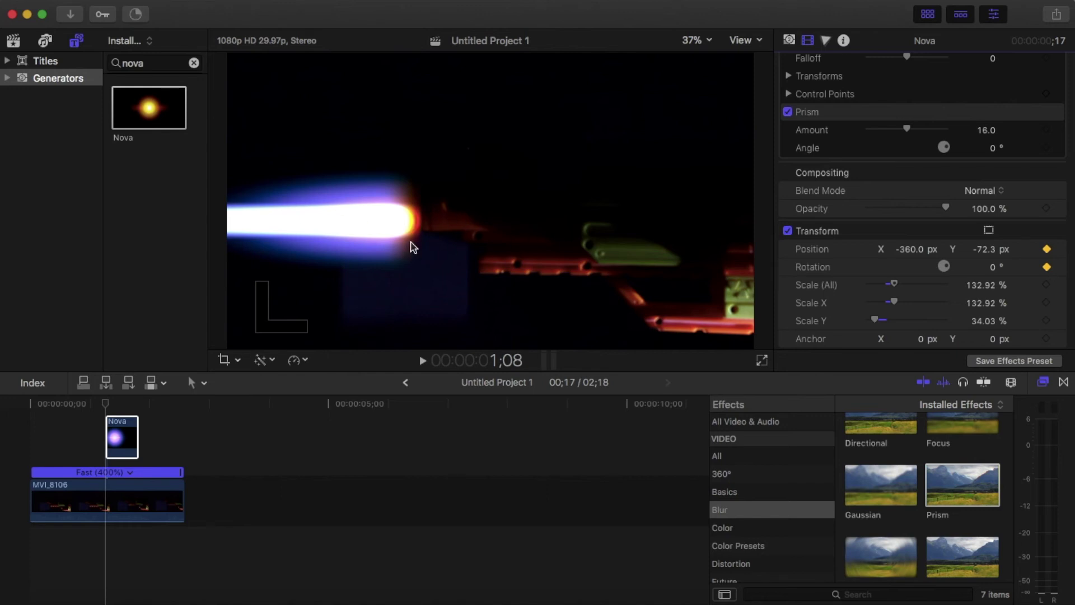
click(28, 442)
key(space)
key(space)
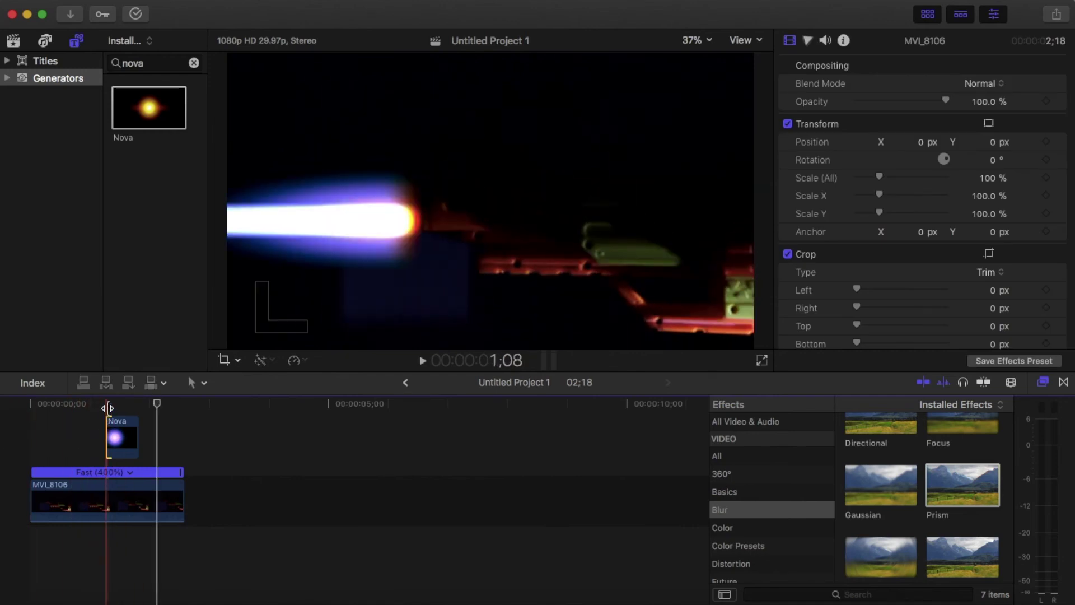
Step: Reselect the Nova clip, park on its first frame and step forward to frame 1;10
click(107, 406)
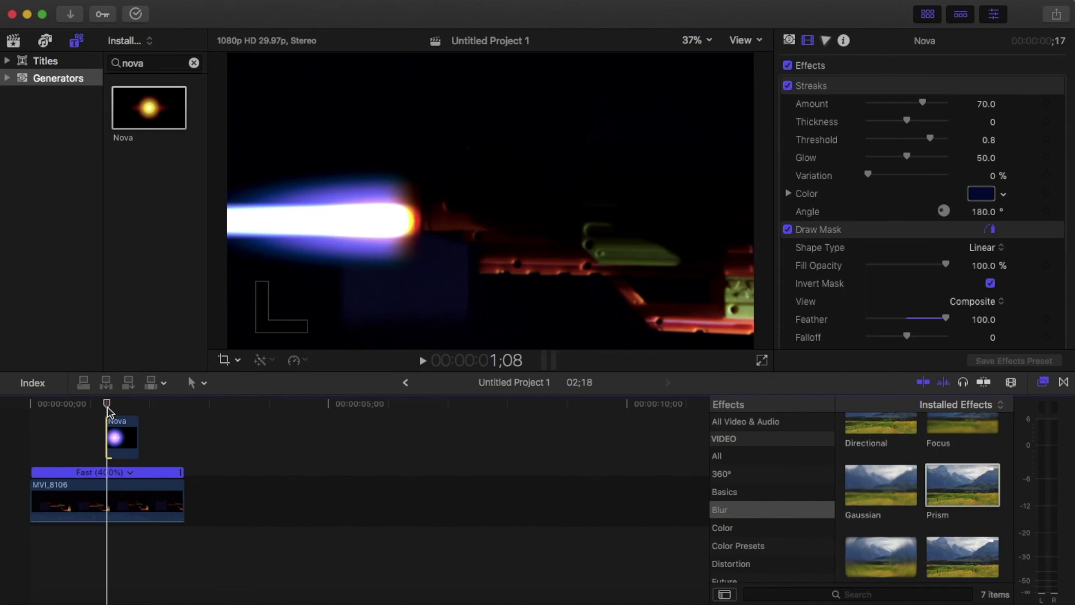
drag(151, 504, 116, 538)
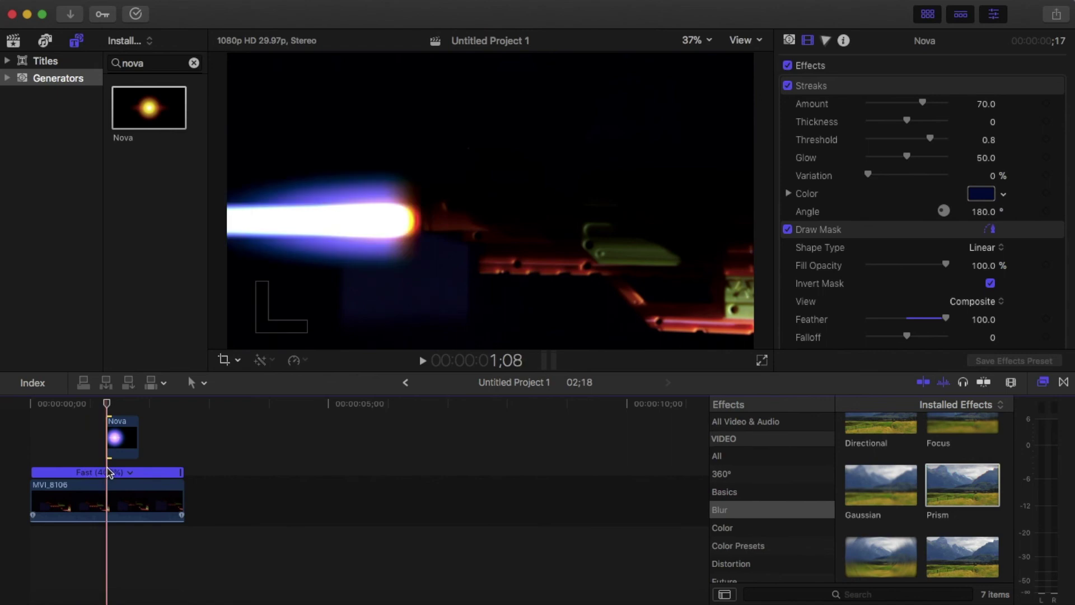
key([)
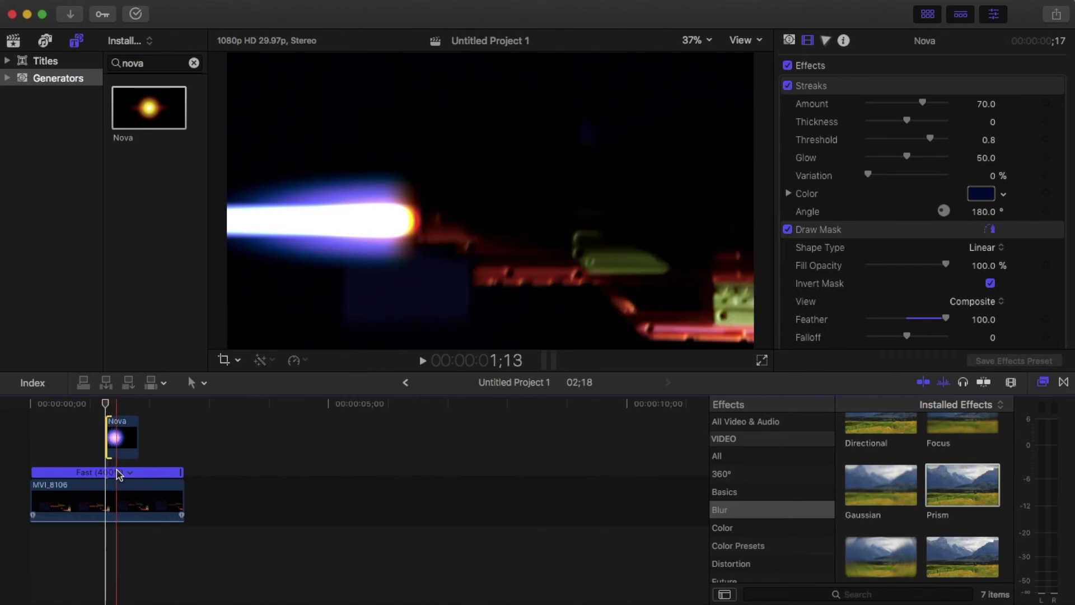
click(107, 408)
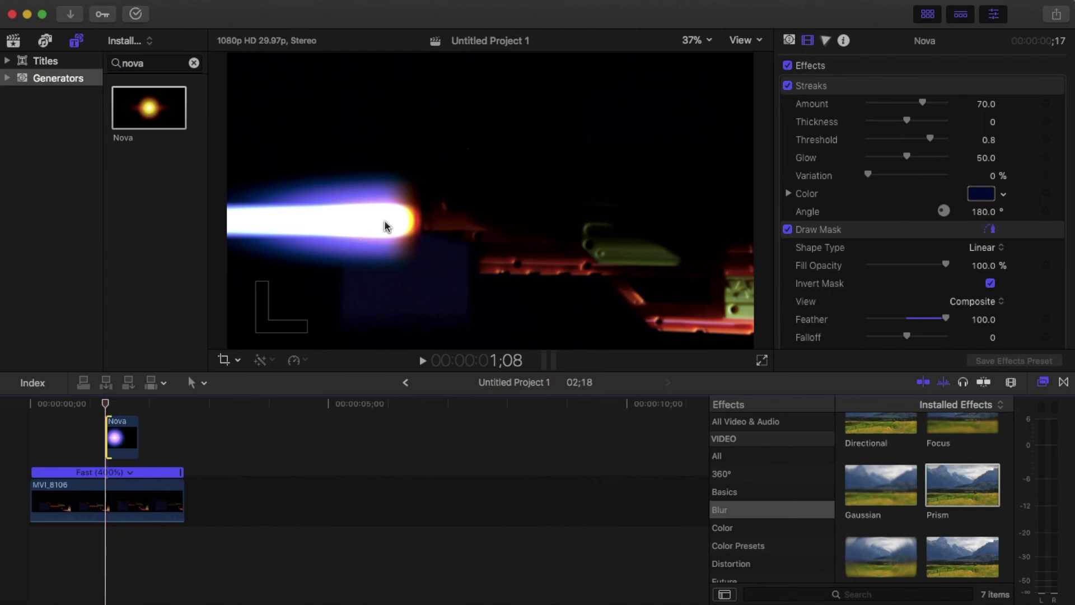
key(Right)
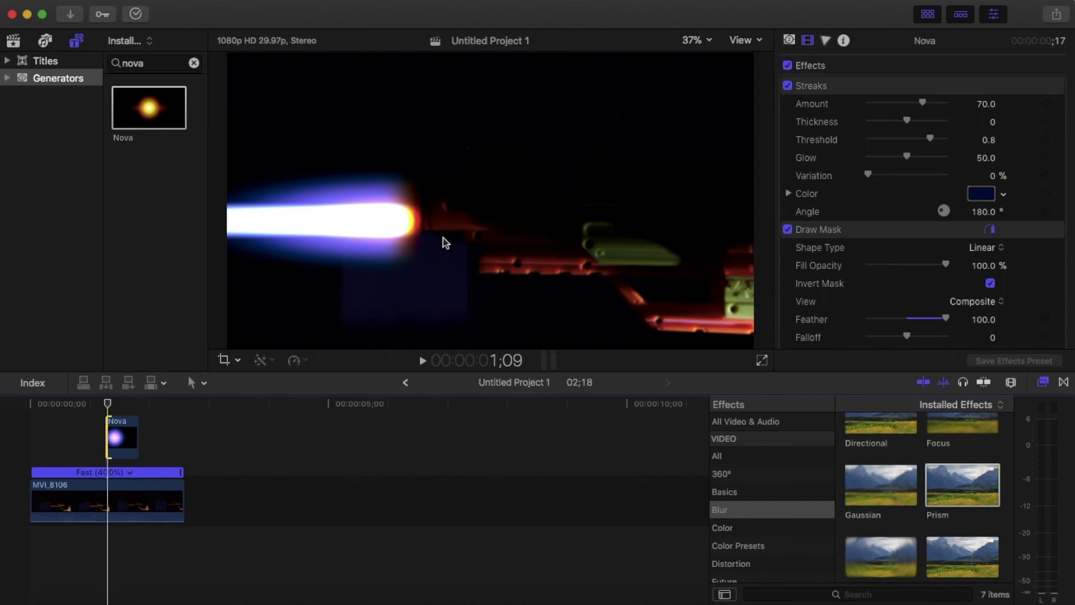
key(Right)
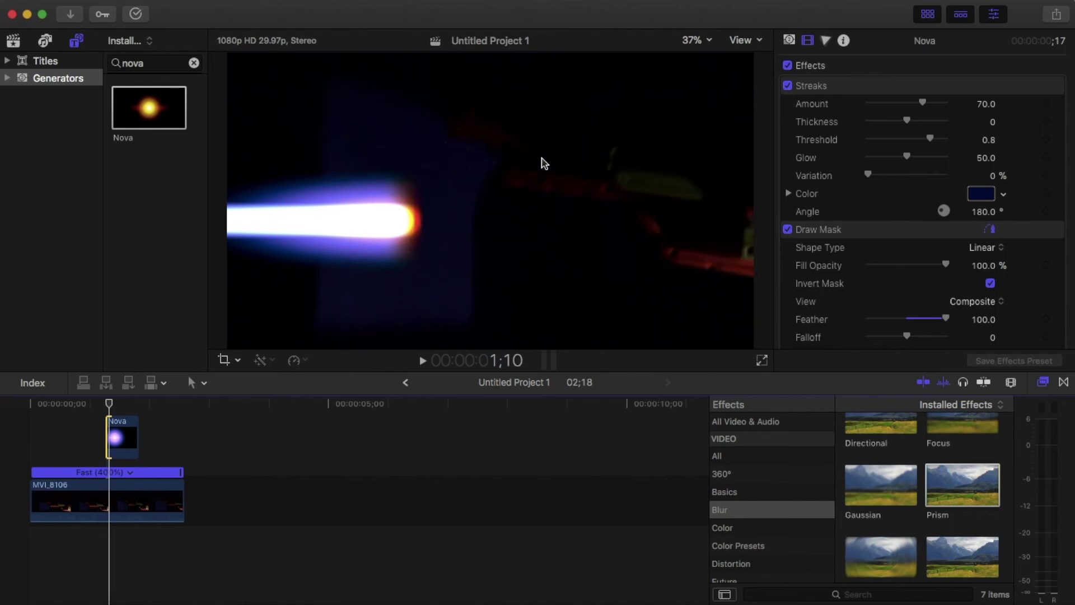
Step: At 1;10, raise the beam and shift it right toward X -267.0, Y 295.7 px
scroll(932, 213, down, 10)
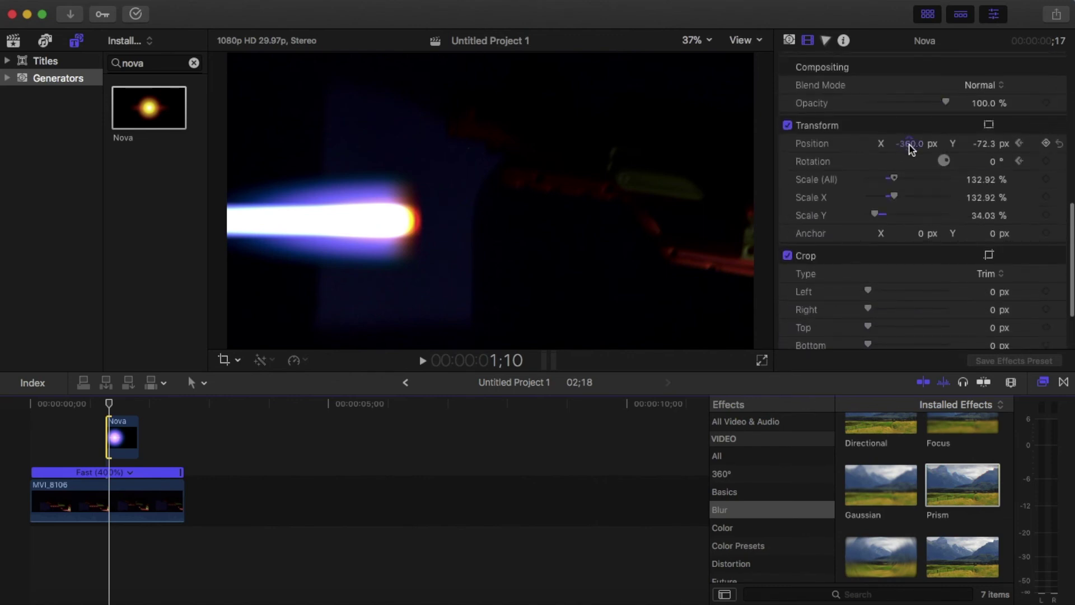
drag(906, 144, 909, 143)
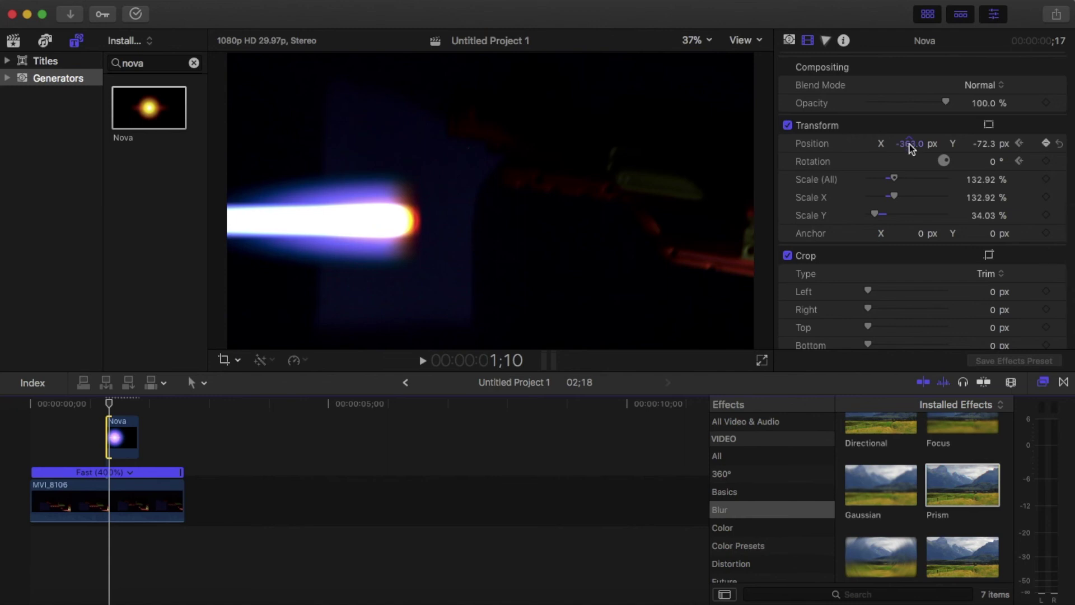
drag(987, 146, 987, 53)
key(F2)
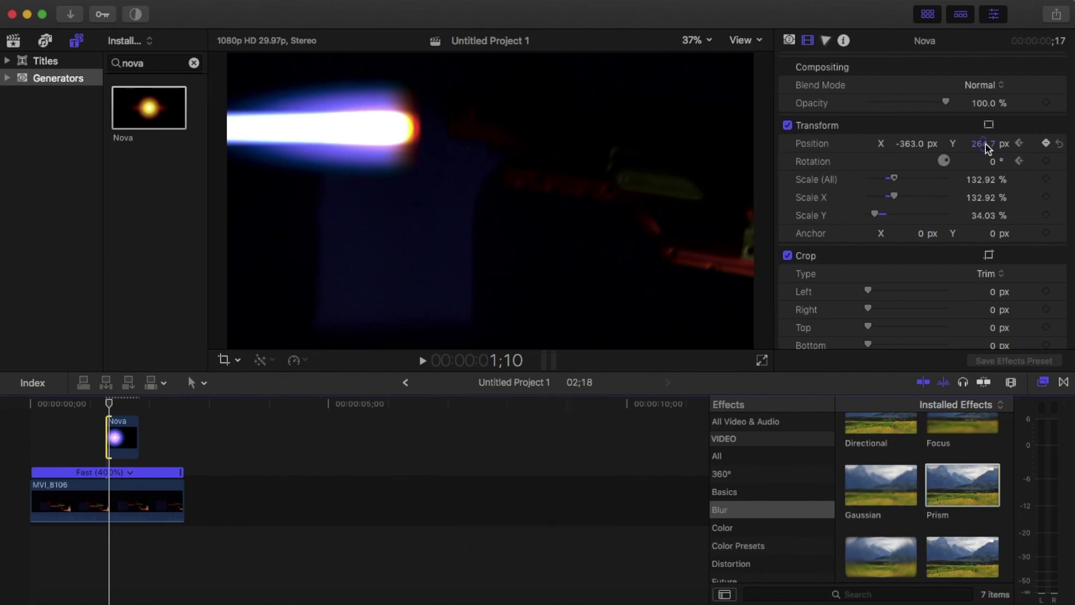
drag(986, 143, 985, 137)
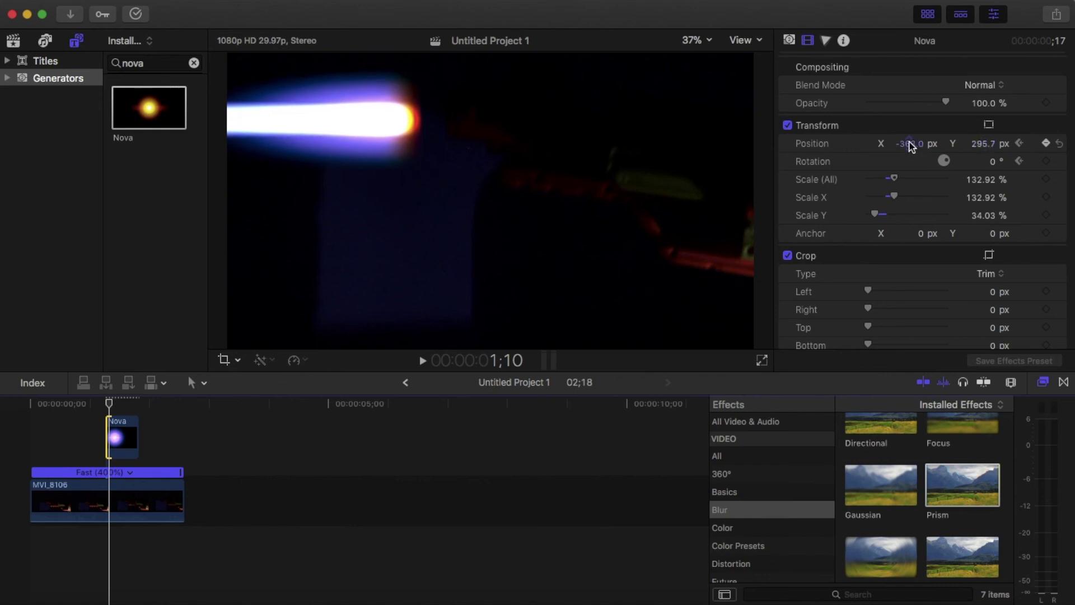
drag(908, 143, 910, 143)
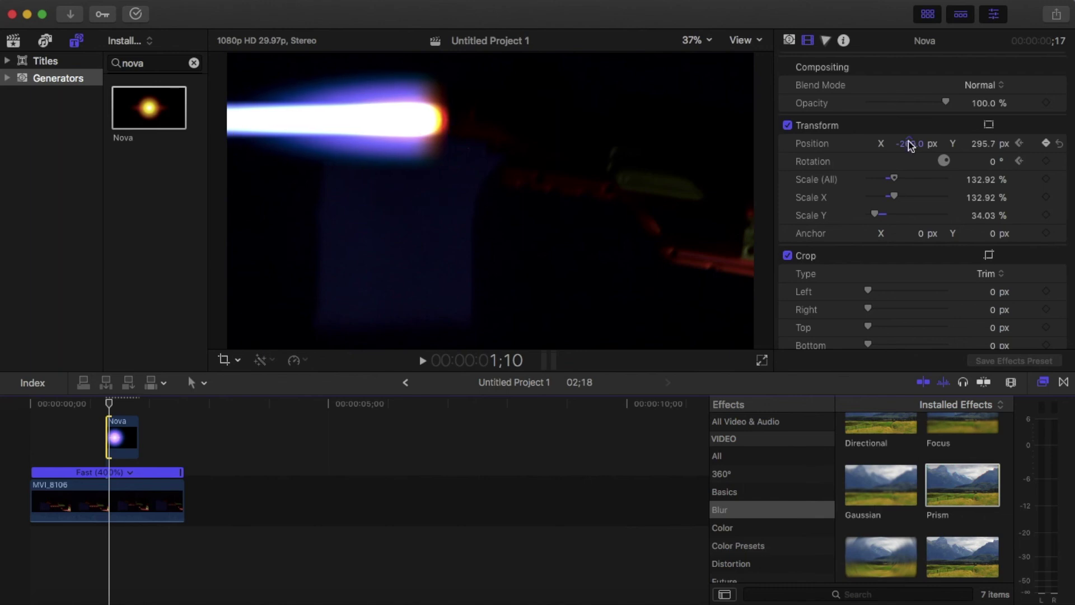
Step: Rotate the beam to -18°, fine-tune its X position, and step back to review 1;08
click(992, 162)
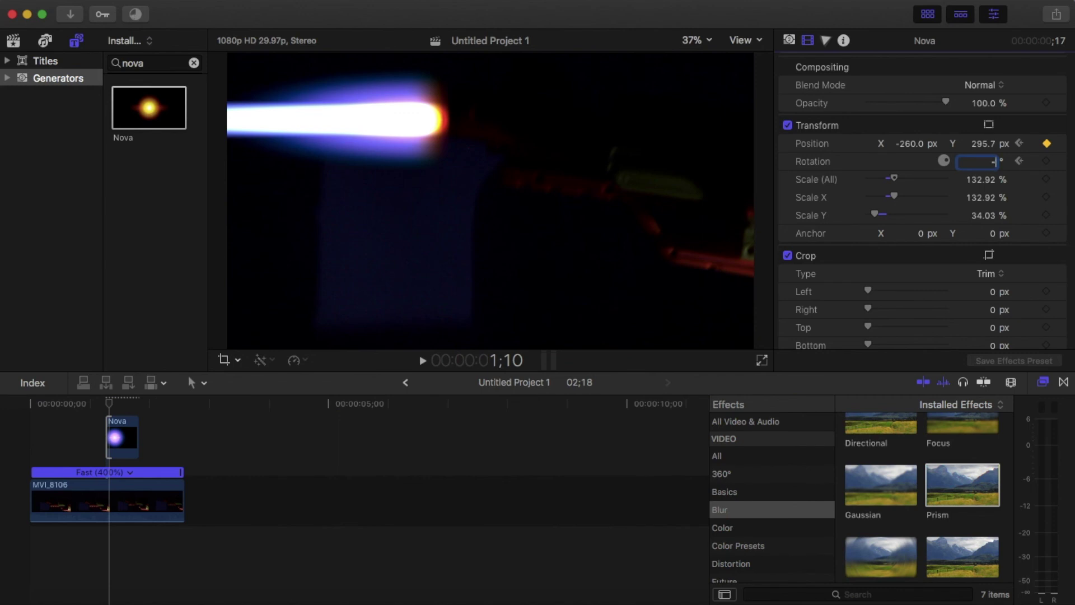
text(-18)
key(Return)
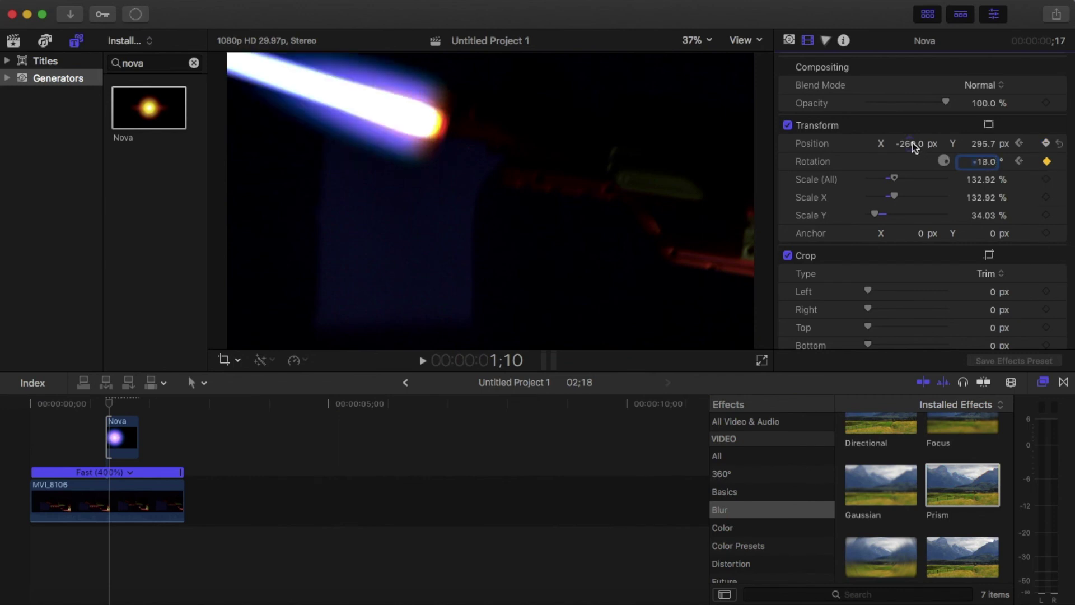
drag(913, 145, 920, 145)
click(108, 404)
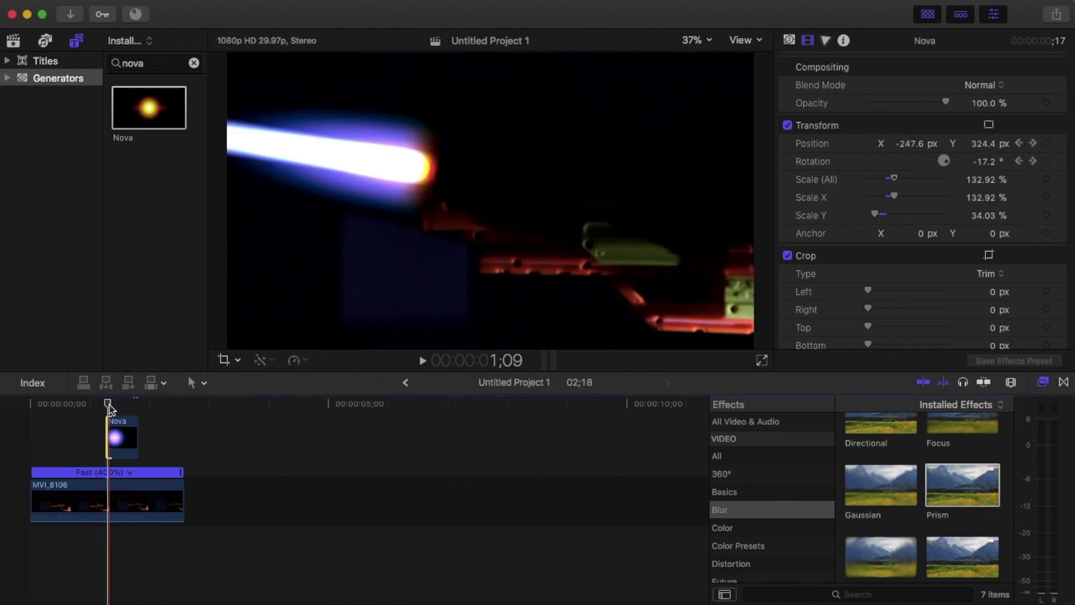
drag(109, 407, 105, 406)
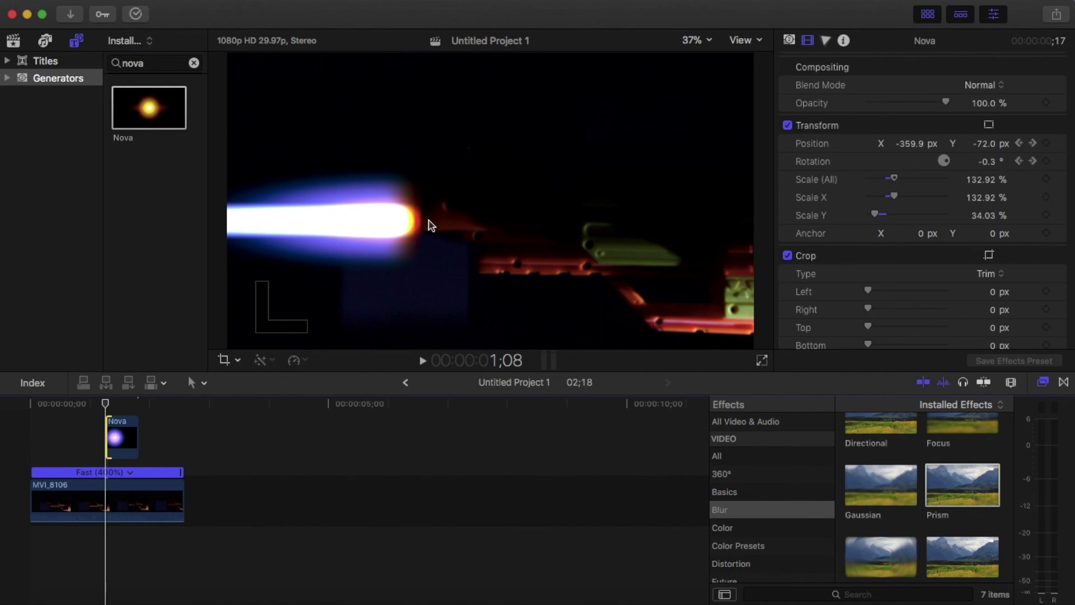
Step: Set the beam's rotation to 0 at 1;09 and add a rotation keyframe at 1;11
key(Right)
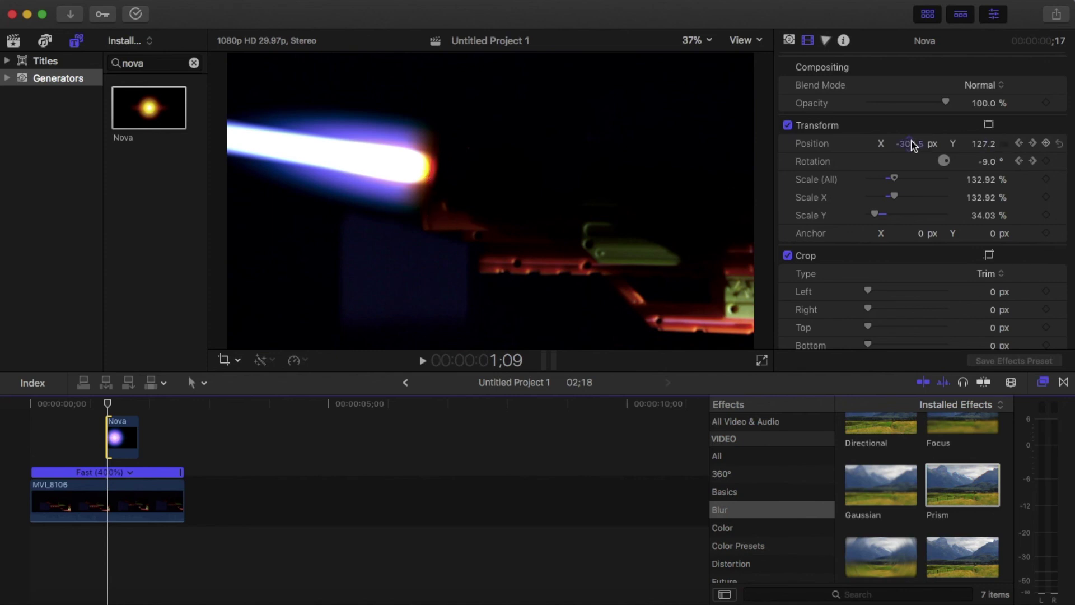
click(980, 162)
text(0)
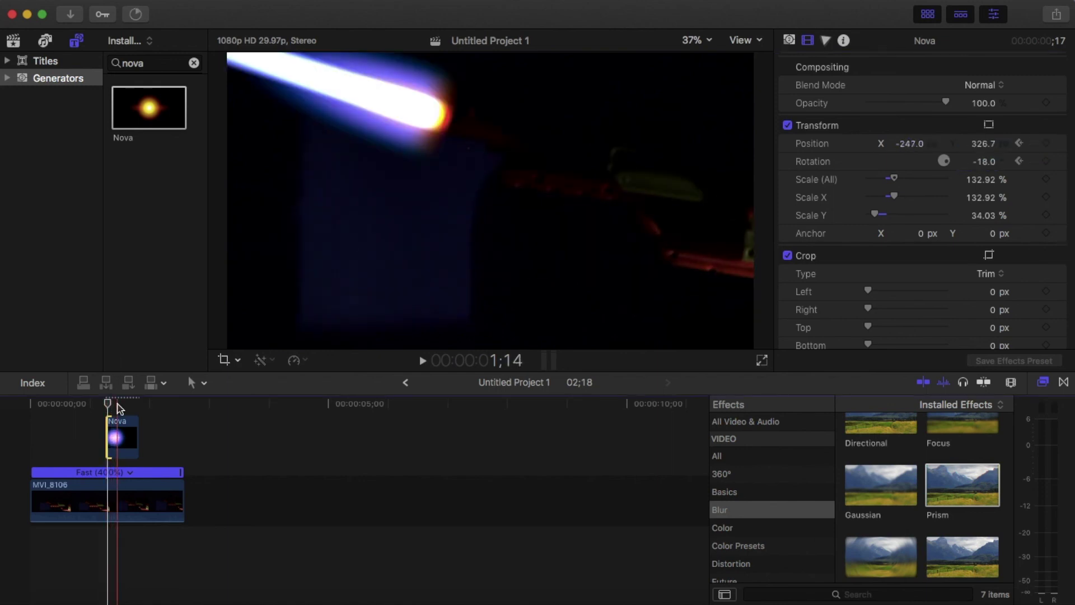
key(Right)
key(Right)
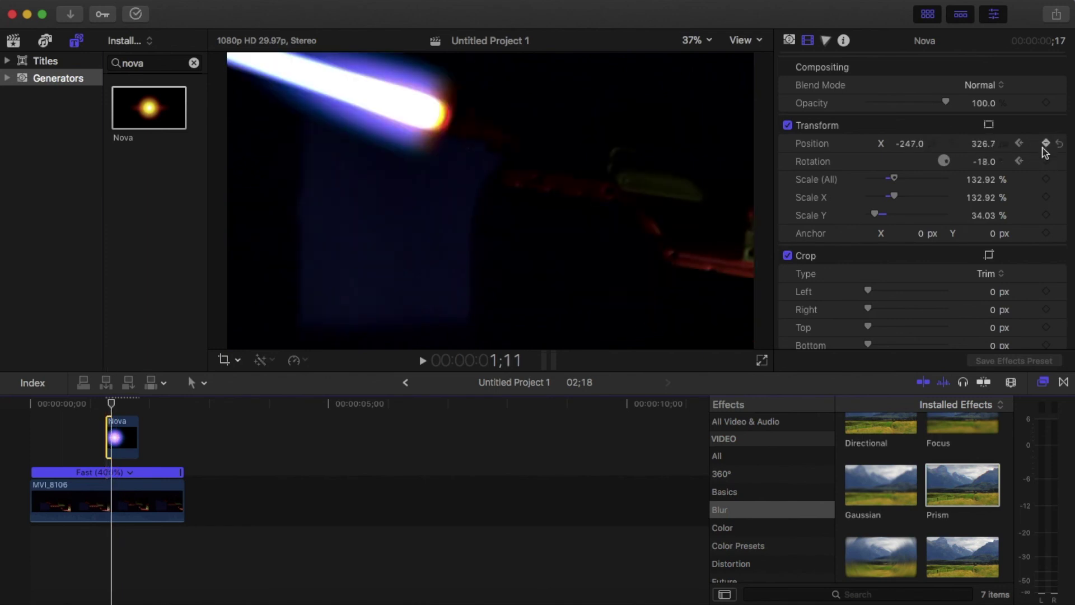
click(1047, 162)
key(Right)
key(Right)
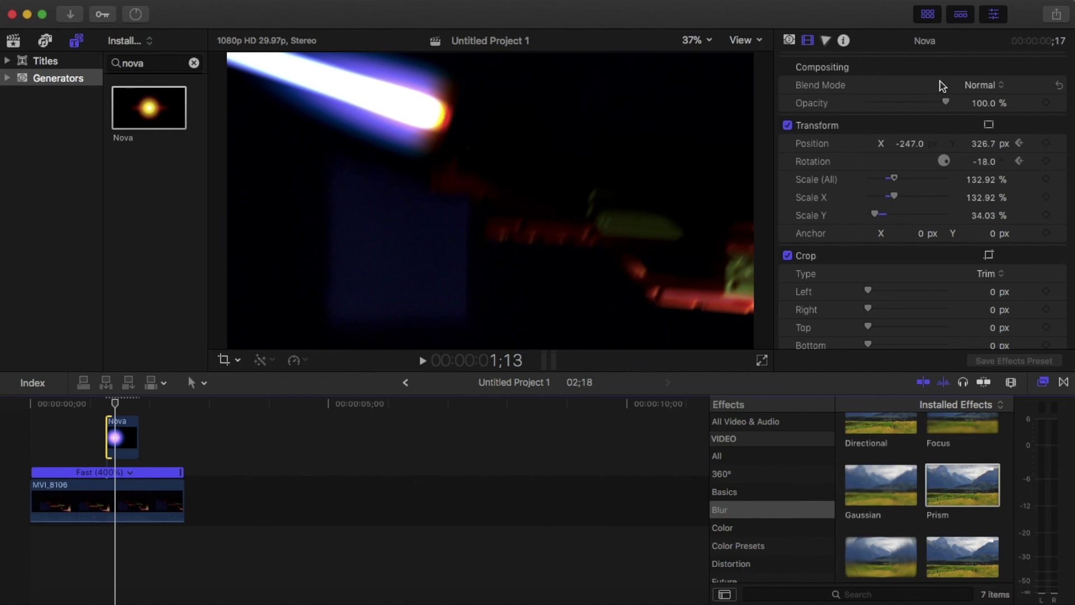
key(Left)
key(Left)
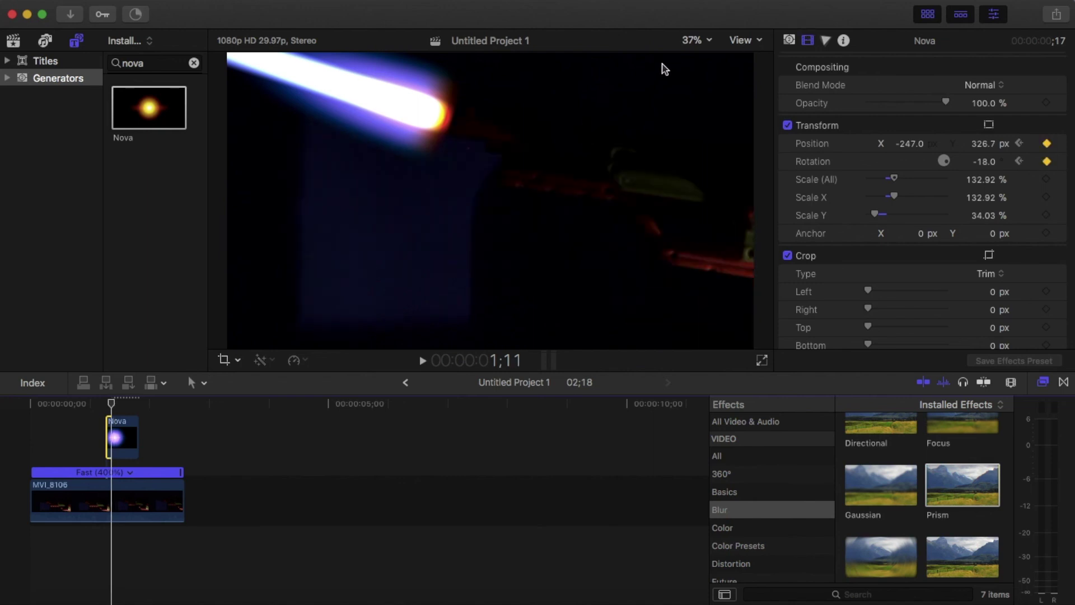
Step: Tilt the beam to about -8° and lower it at 1;12, continue through 1;16, then rewind
key(Right)
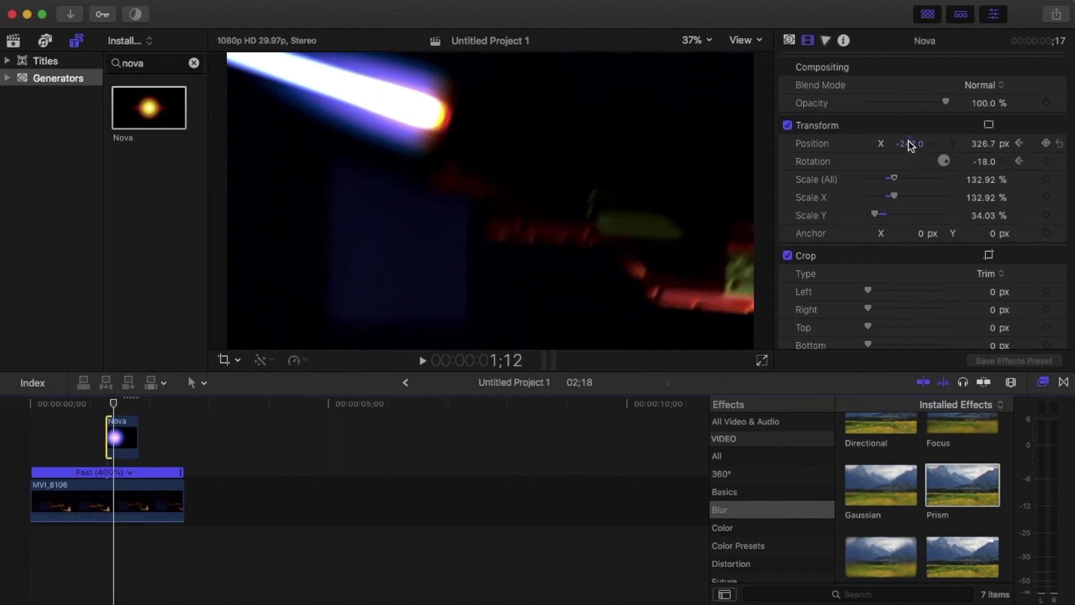
drag(921, 163, 919, 158)
drag(989, 143, 1005, 139)
key(Right)
key(Right)
key(Right)
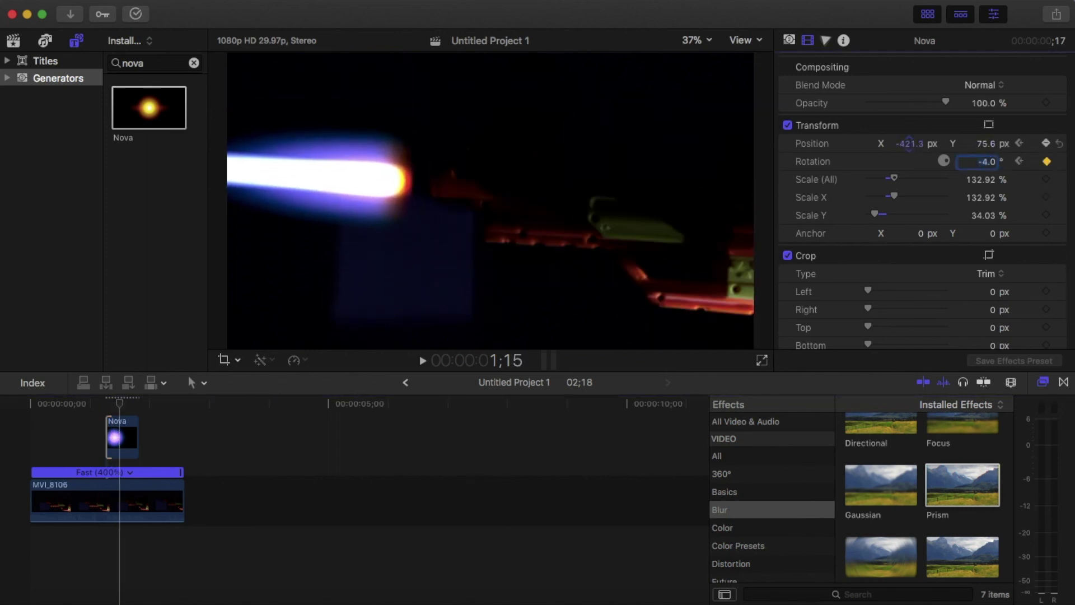
click(123, 404)
click(122, 403)
key(Right)
key(Right)
key(Right)
key(Right)
key(Right)
key(Right)
click(19, 427)
key(Home)
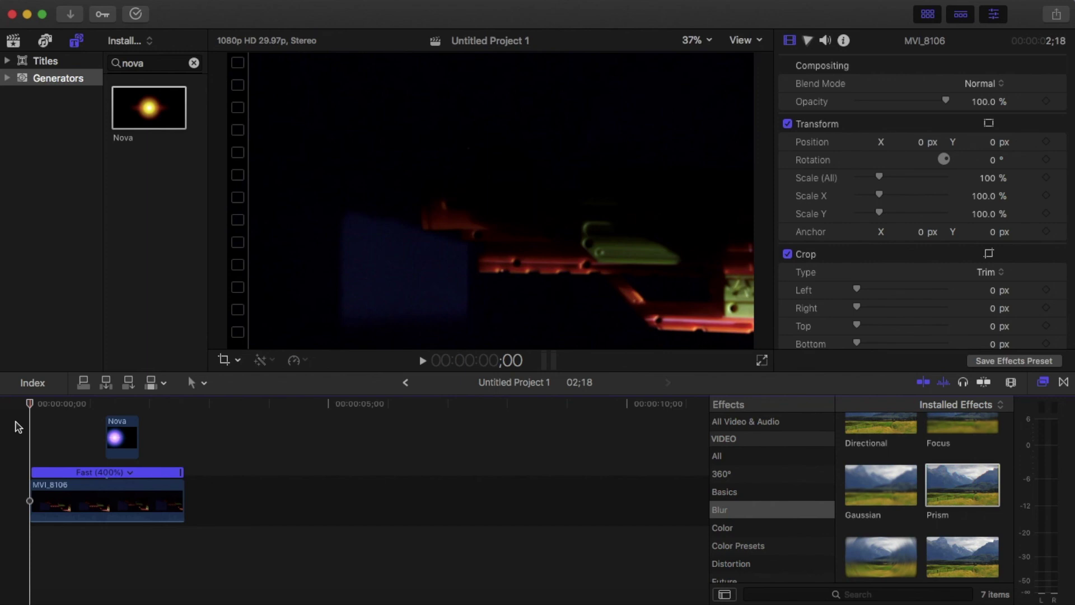
Step: Play the tracked-beam edit twice from the start, then select the MVI_8106 gun clip
key(space)
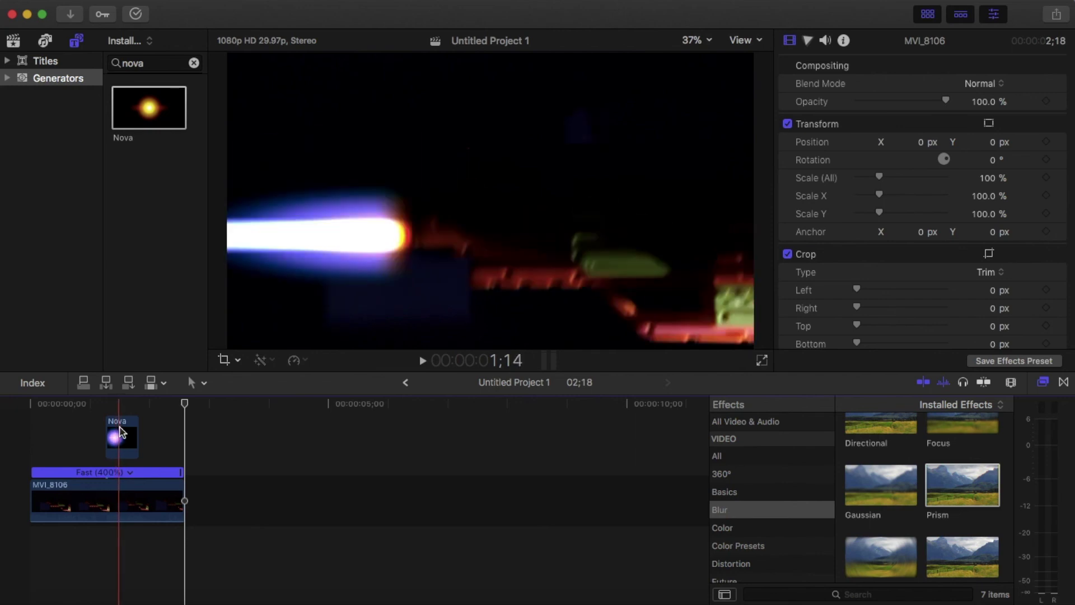
click(3, 430)
key(space)
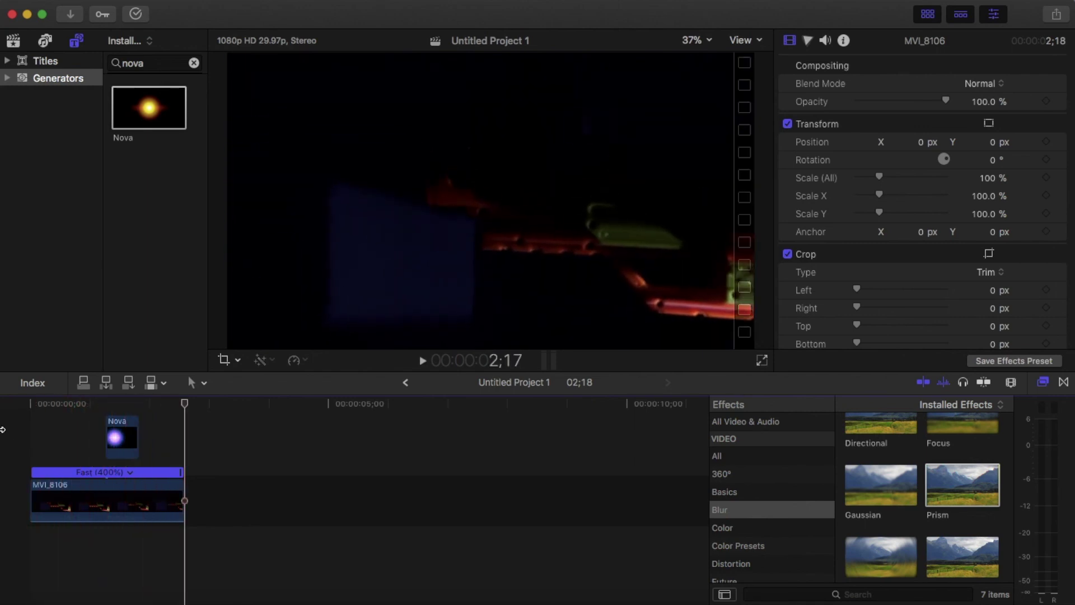
click(106, 490)
Step: At frame 1;29, add a Color Curves correction to the MVI_8106 clip
click(148, 403)
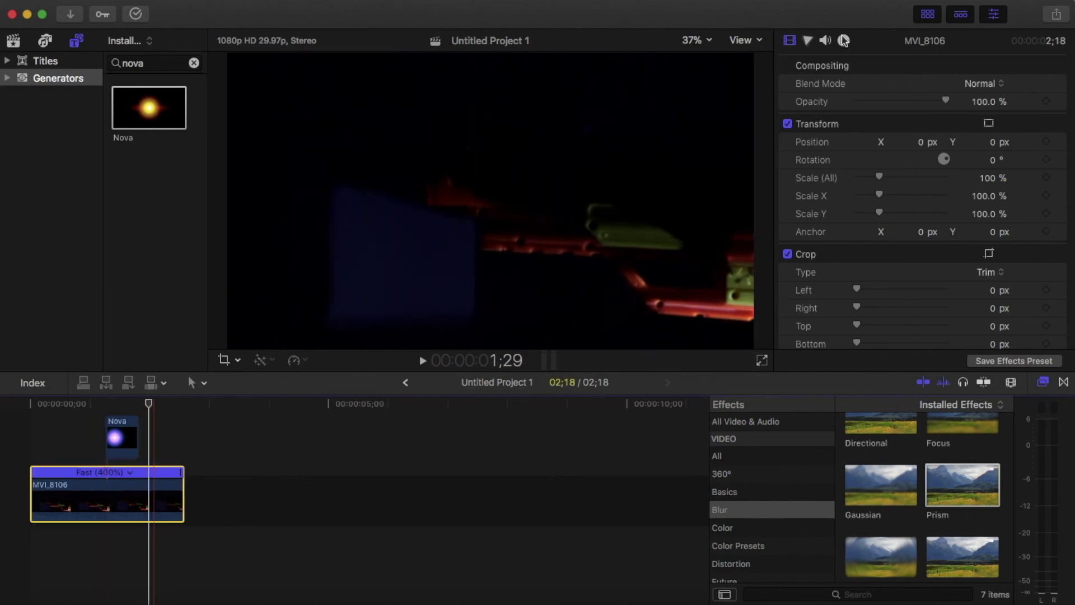
click(808, 41)
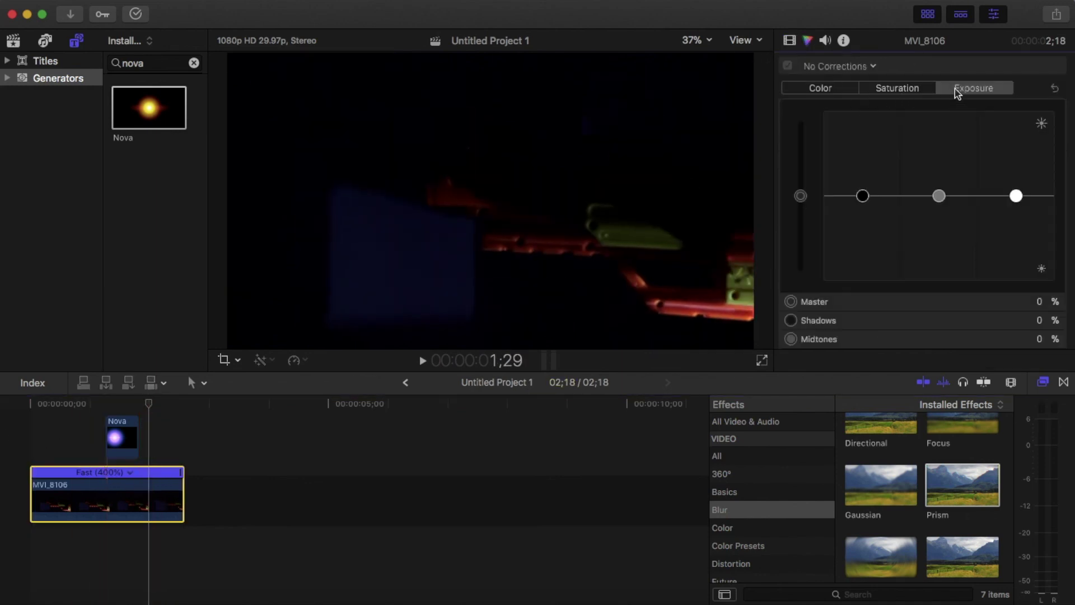
click(847, 67)
click(867, 121)
Step: Pull points down on the Red, Green and Blue curves to darken and tint the clip
scroll(867, 124, down, 5)
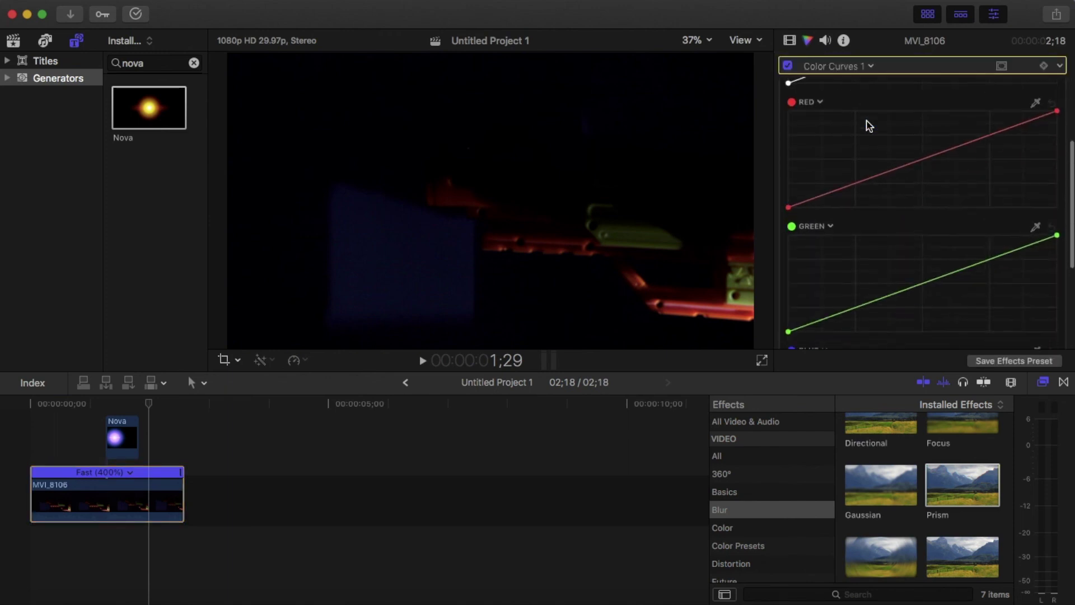
drag(885, 173, 855, 221)
scroll(859, 202, down, 3)
scroll(855, 222, down, 3)
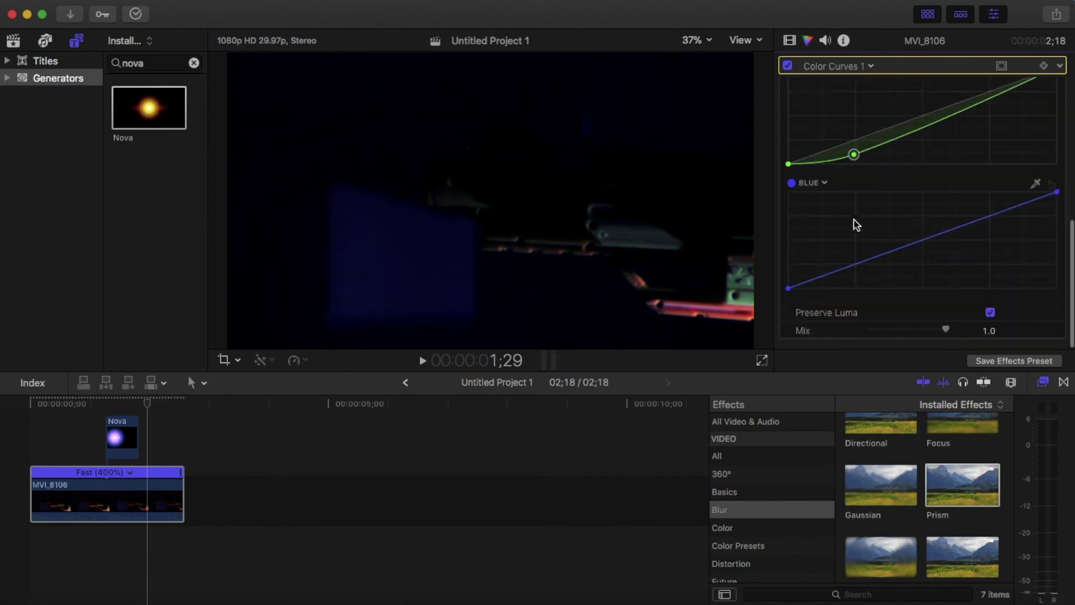
drag(836, 273, 834, 284)
scroll(833, 284, up, 8)
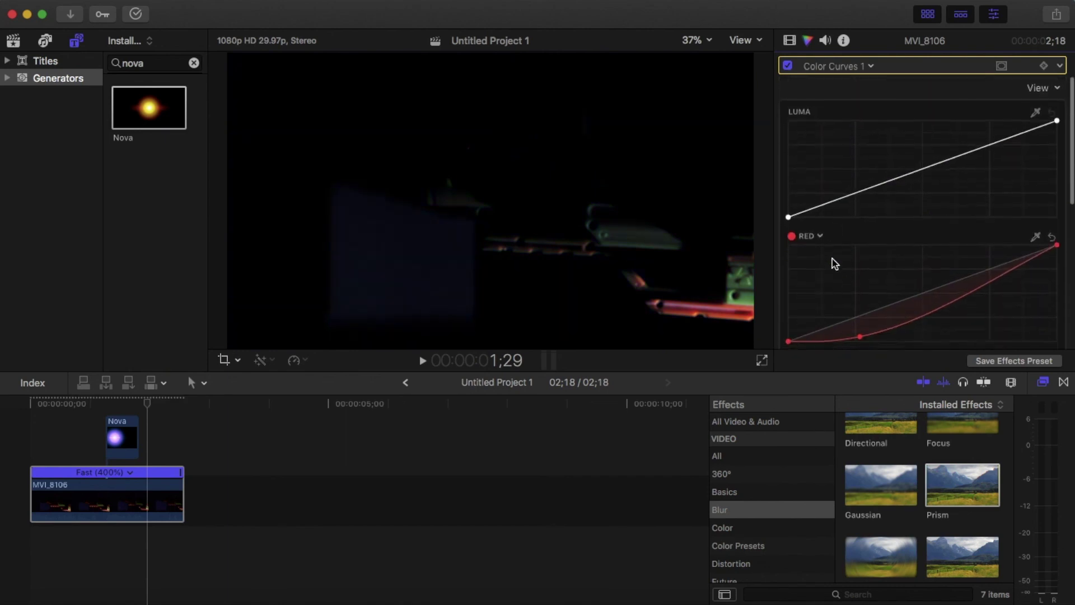